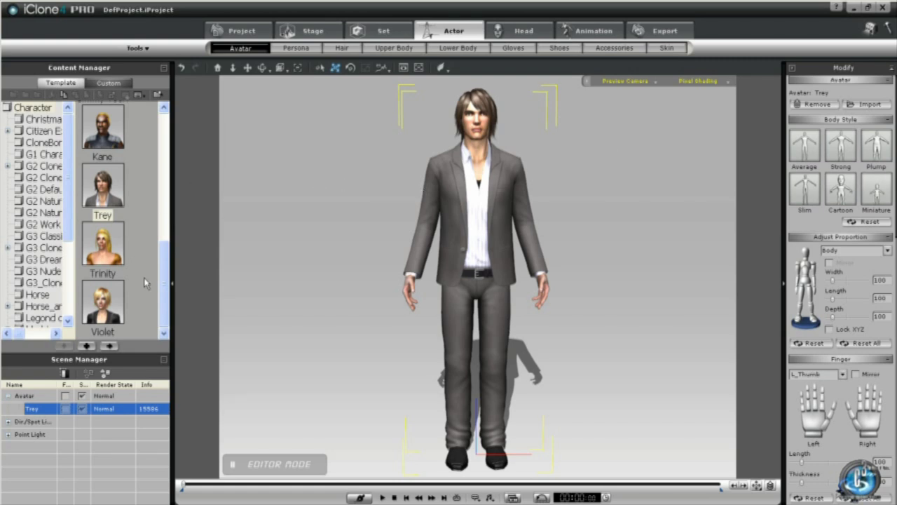
- Drag the Trey avatar from the Character templates into the iClone scene
{"action": "left_click_drag", "start_coordinate": [163, 286], "coordinate": [165, 171]}
- Load Dylan_G3 CloneCloth and send its Upper Body diffuse texture to Photoshop for editing
{"action": "double_click", "coordinate": [107, 219]}
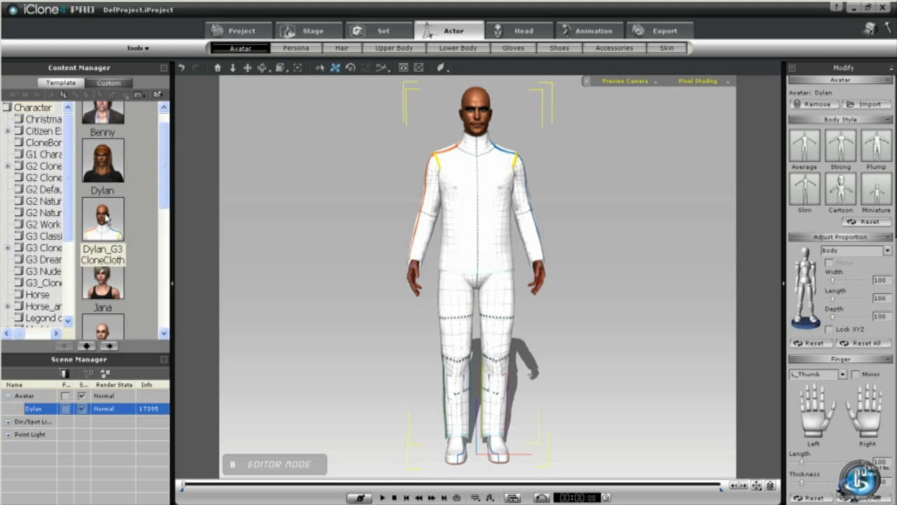
{"action": "left_click", "coordinate": [405, 49]}
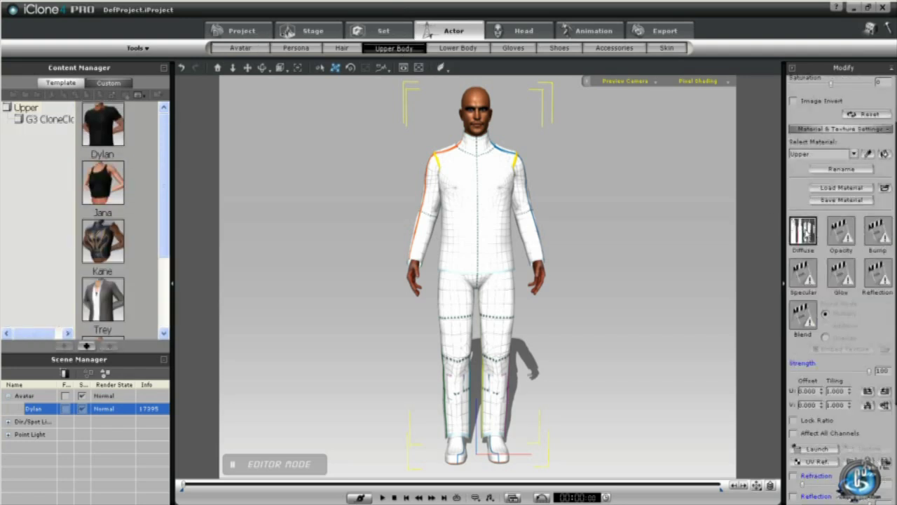
{"action": "left_click", "coordinate": [817, 450]}
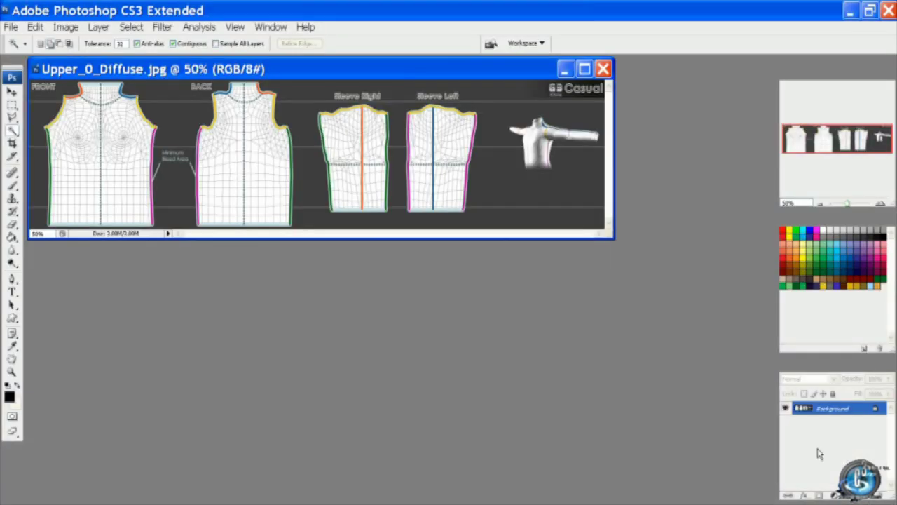
- Maximize the texture document and zoom in to 66.7%
{"action": "left_click", "coordinate": [584, 69]}
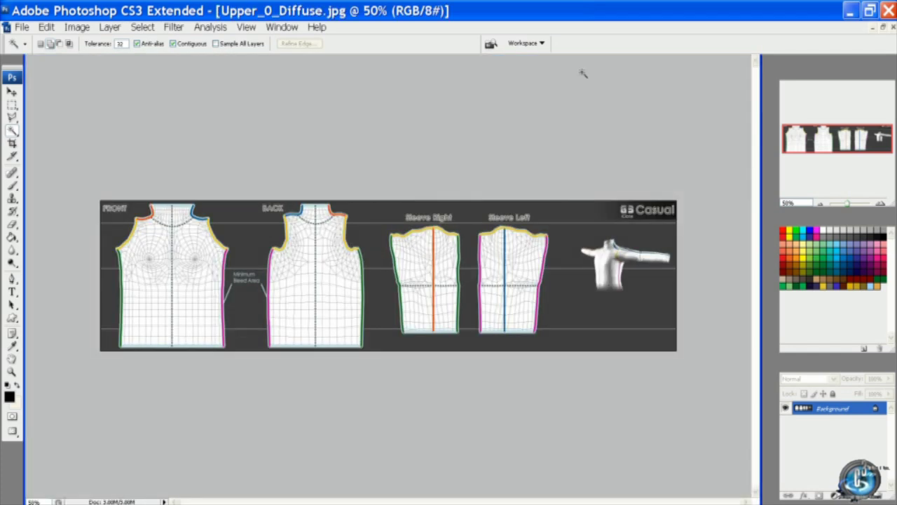
{"action": "left_click", "coordinate": [247, 27]}
{"action": "left_click", "coordinate": [282, 114]}
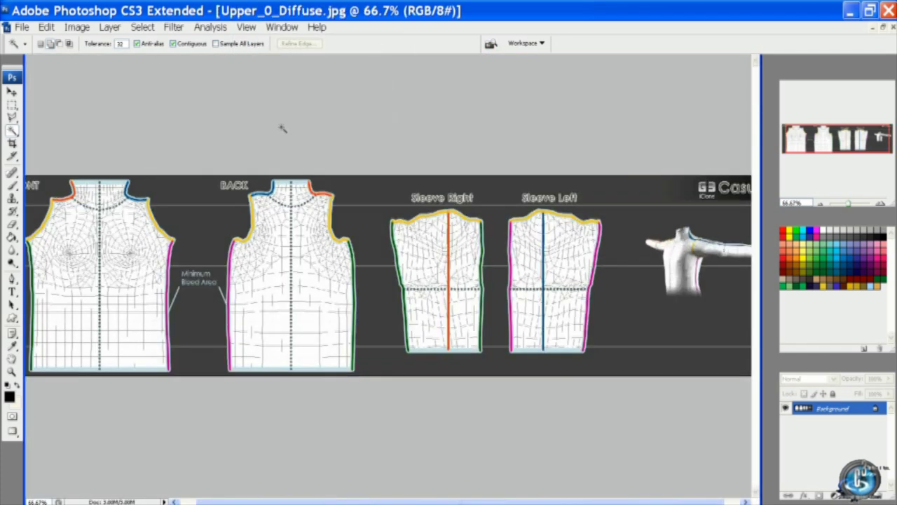
{"action": "left_click_drag", "start_coordinate": [284, 502], "coordinate": [262, 502]}
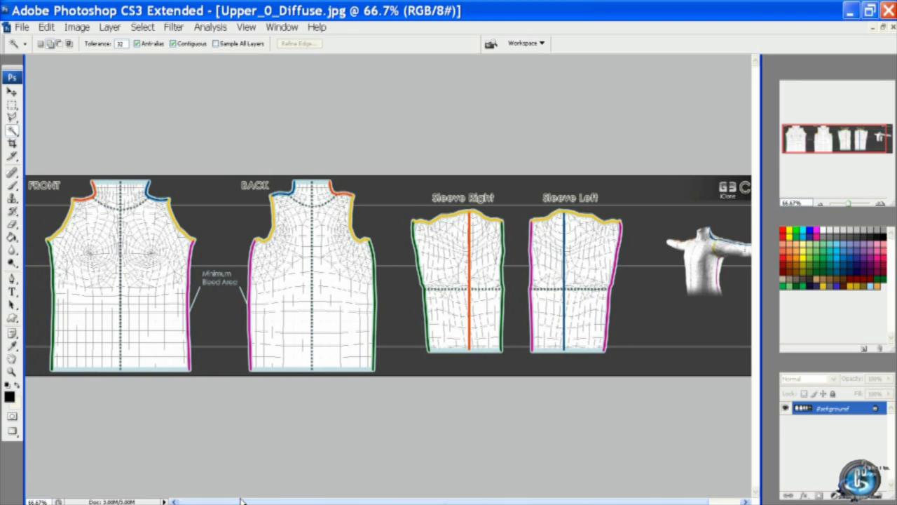
- Add two blank layers, Layer 1 and Layer 2, and make Layer 1 active
{"action": "left_click", "coordinate": [112, 30]}
{"action": "mouse_move", "coordinate": [294, 34]}
{"action": "left_click", "coordinate": [327, 32]}
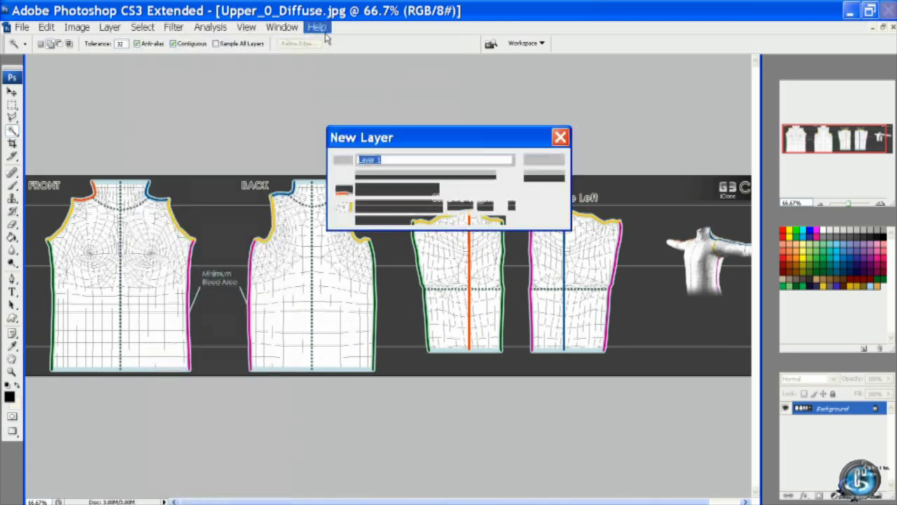
{"action": "left_click", "coordinate": [537, 159]}
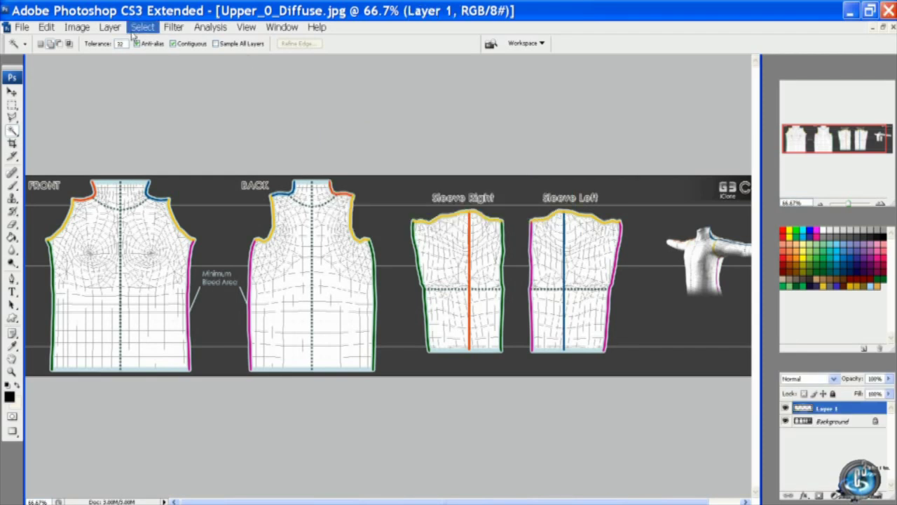
{"action": "left_click", "coordinate": [110, 27]}
{"action": "mouse_move", "coordinate": [158, 33]}
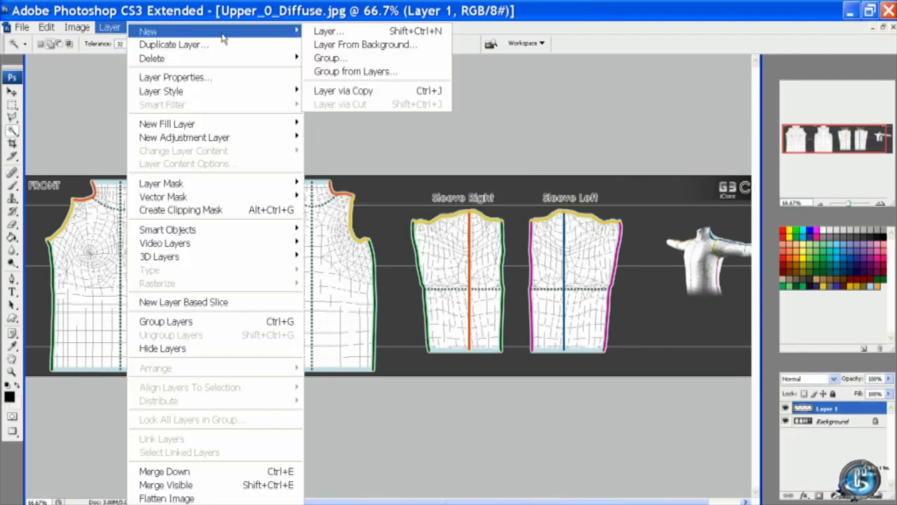
{"action": "left_click", "coordinate": [323, 33]}
{"action": "left_click", "coordinate": [544, 161]}
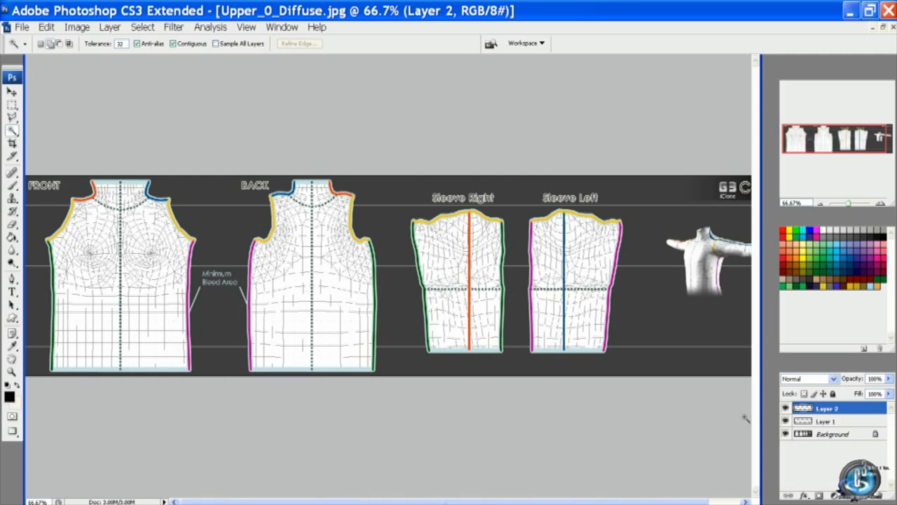
{"action": "left_click", "coordinate": [812, 423]}
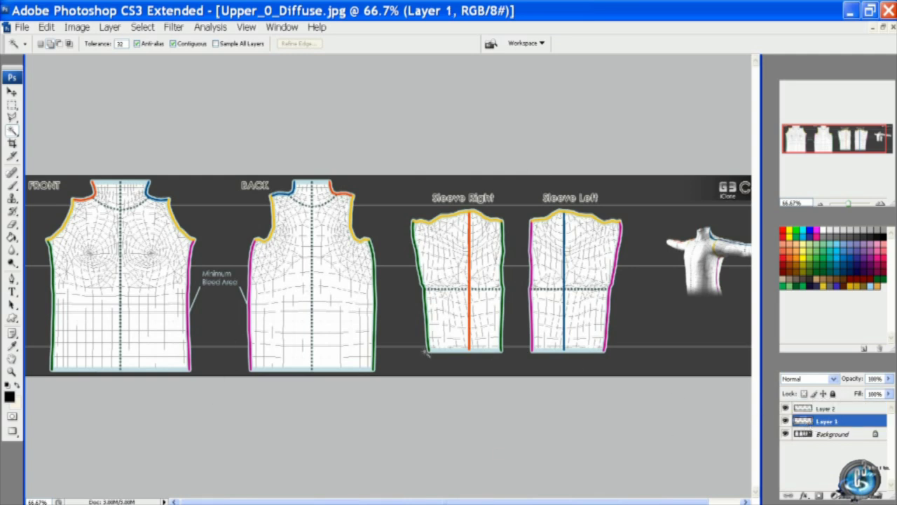
{"action": "left_click", "coordinate": [12, 237]}
- Fill Layer 1 with solid black using the Paint Bucket
{"action": "left_click", "coordinate": [9, 396]}
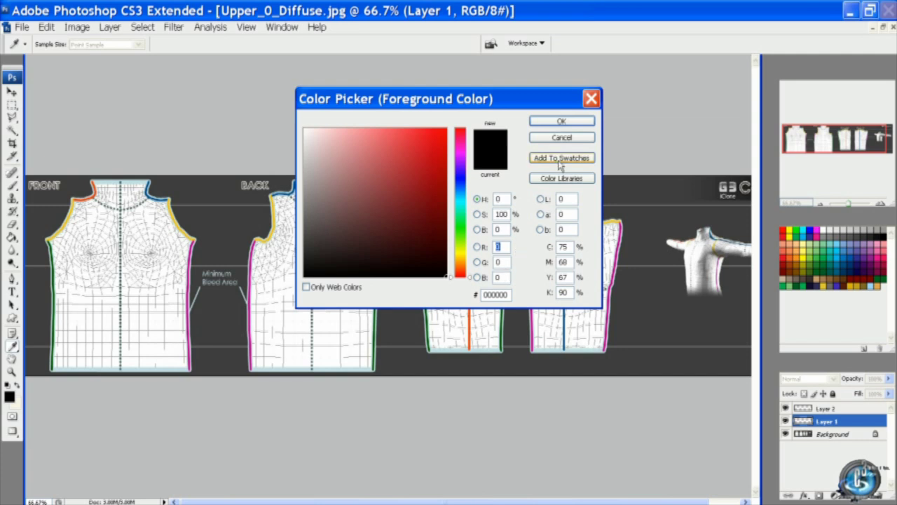
{"action": "left_click", "coordinate": [561, 120]}
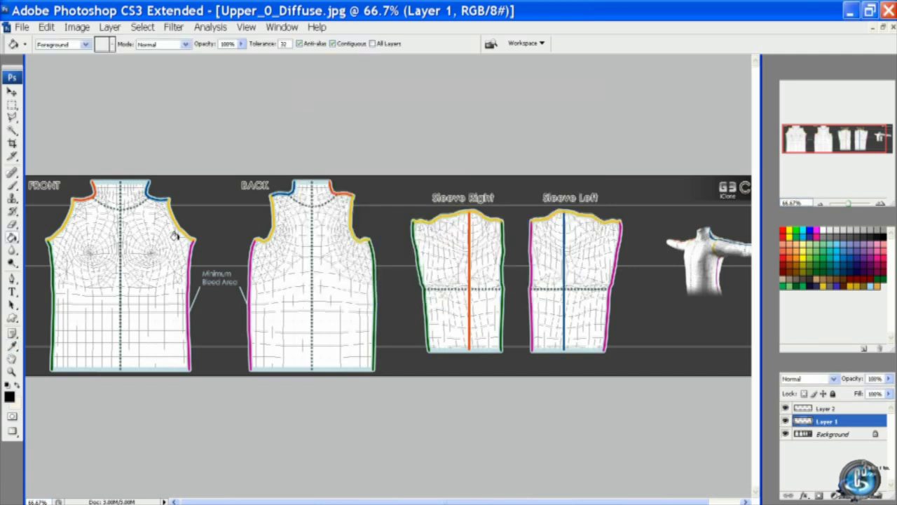
{"action": "left_click", "coordinate": [62, 258]}
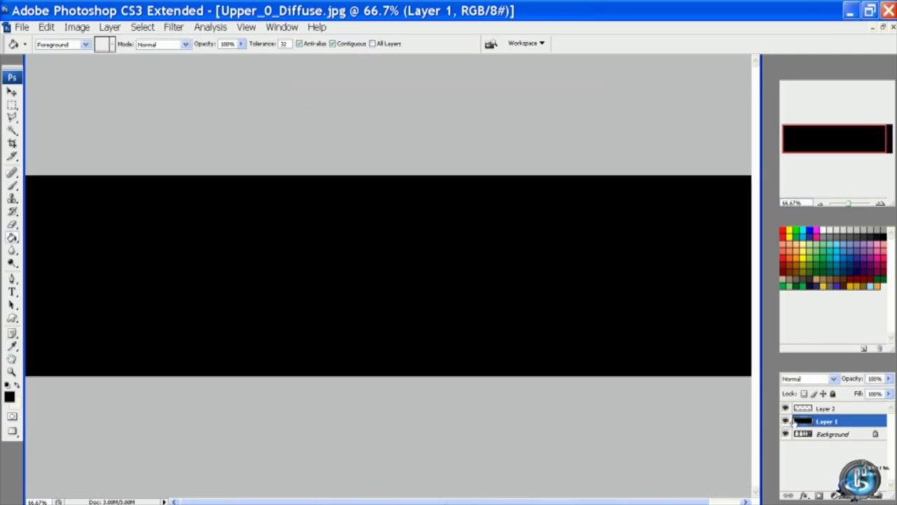
- Set the foreground to white (RGB 255,255,255), fill Layer 2 with it, then hide it
{"action": "left_click", "coordinate": [810, 410]}
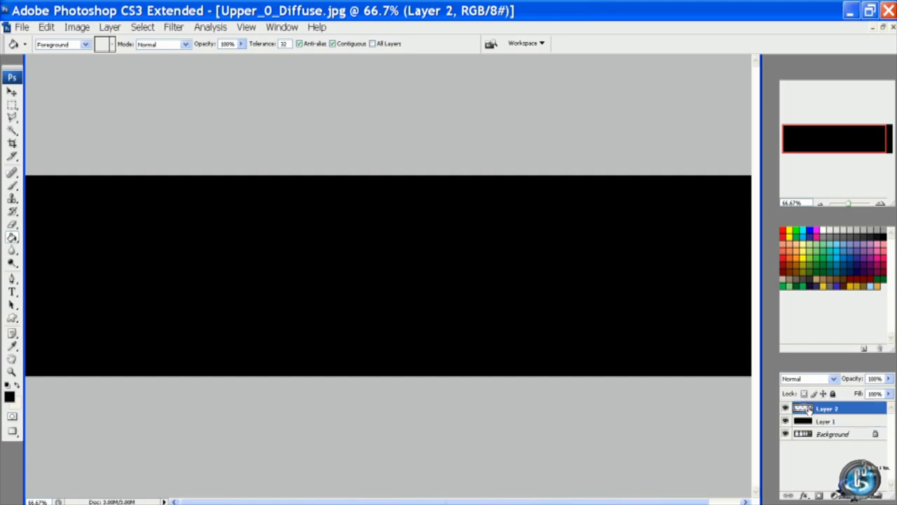
{"action": "left_click", "coordinate": [9, 396]}
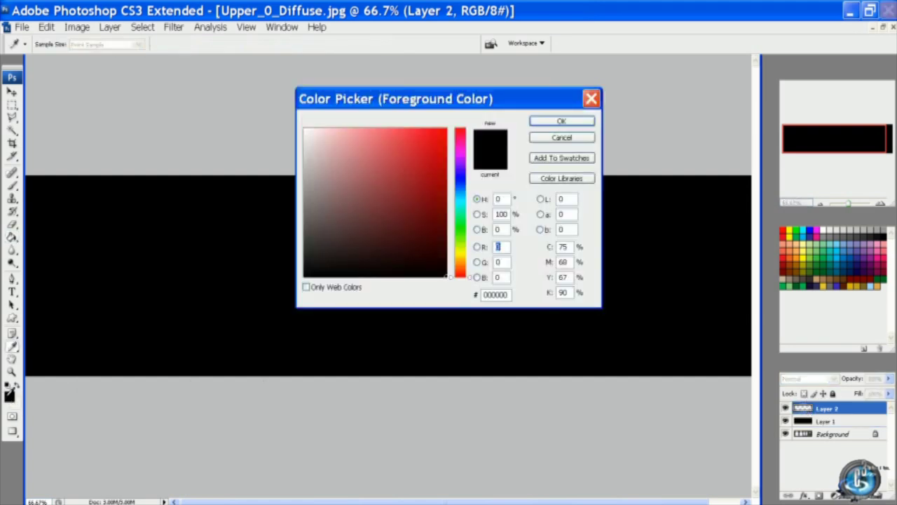
{"action": "left_click", "coordinate": [21, 398]}
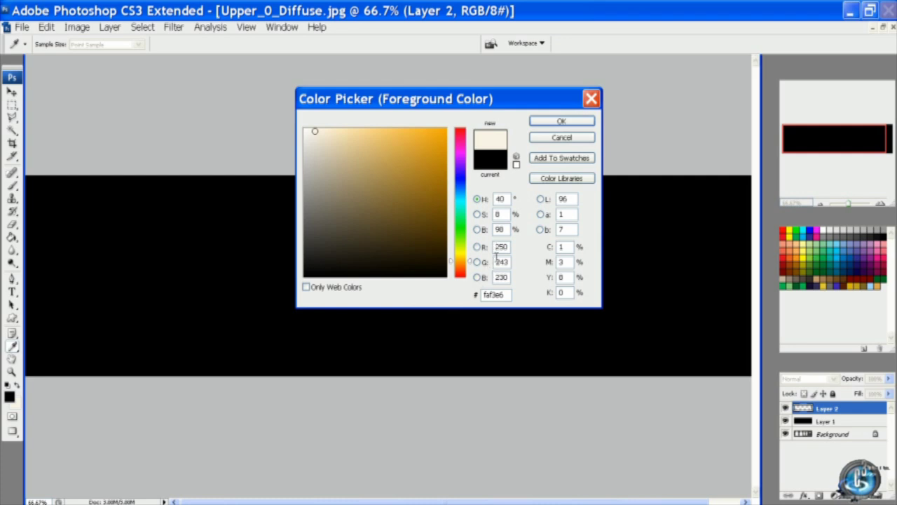
{"action": "double_click", "coordinate": [510, 246]}
{"action": "type", "text": "3"}
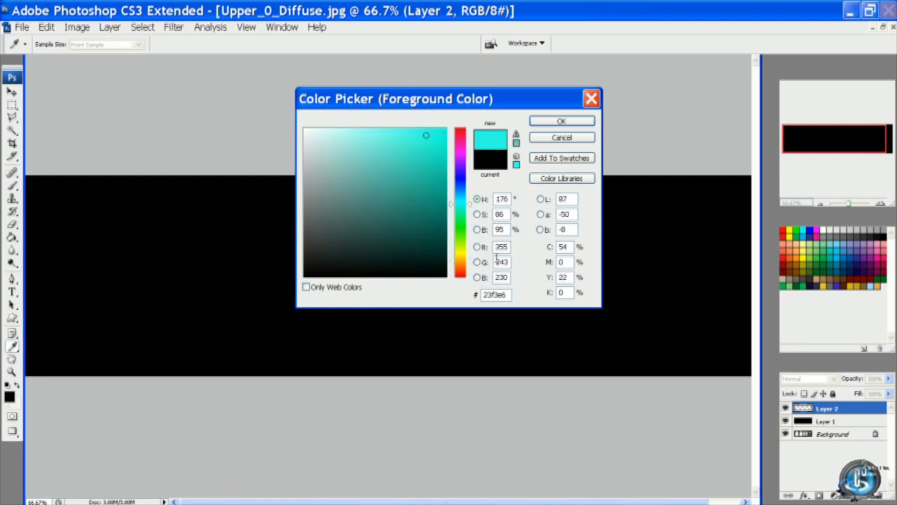
{"action": "type", "text": "5"}
{"action": "key", "text": "BackSpace"}
{"action": "key", "text": "BackSpace"}
{"action": "key", "text": "BackSpace"}
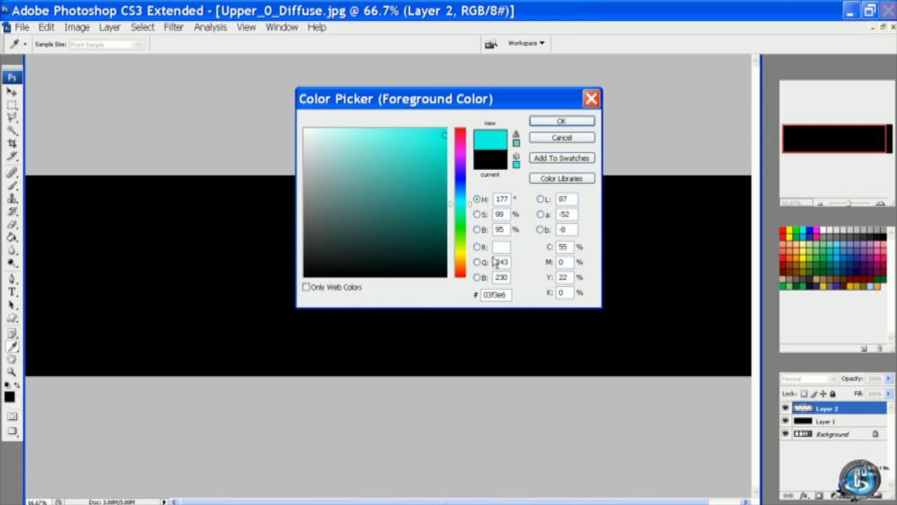
{"action": "type", "text": "255"}
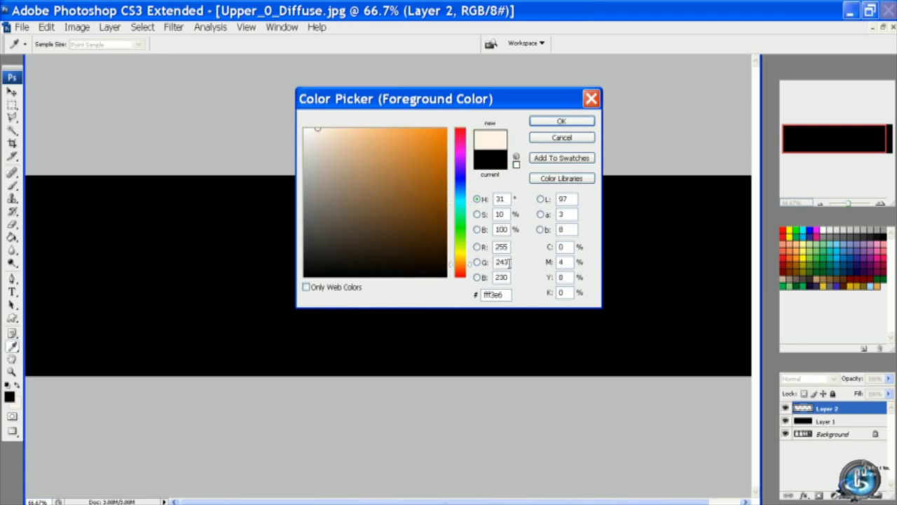
{"action": "double_click", "coordinate": [502, 262]}
{"action": "type", "text": "255"}
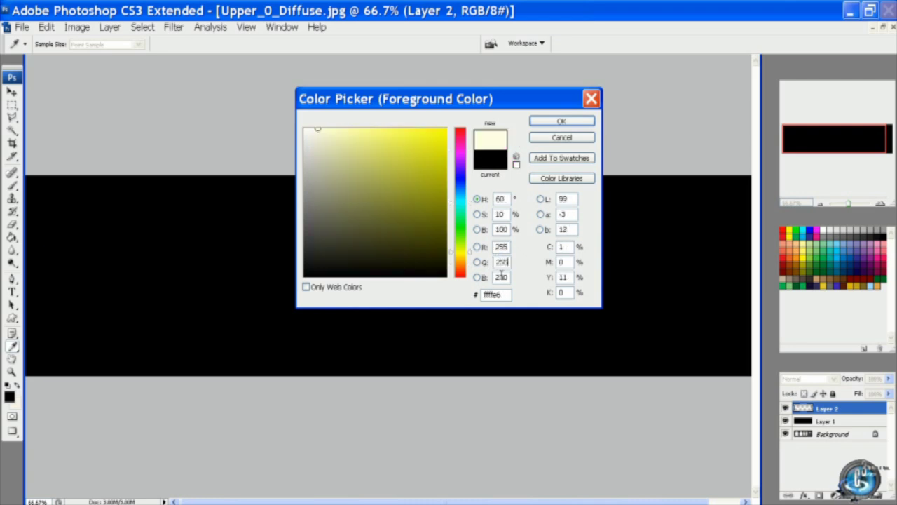
{"action": "double_click", "coordinate": [507, 277]}
{"action": "type", "text": "255"}
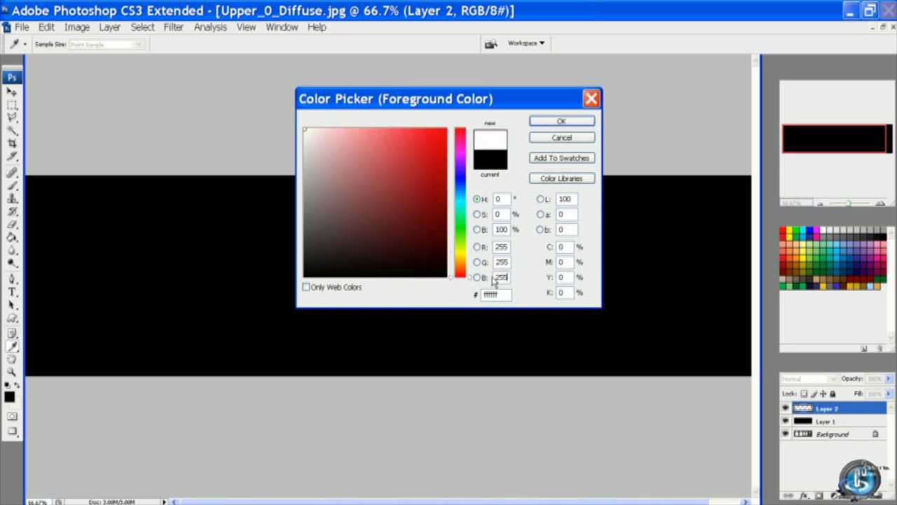
{"action": "left_click", "coordinate": [553, 121]}
{"action": "key", "text": "g"}
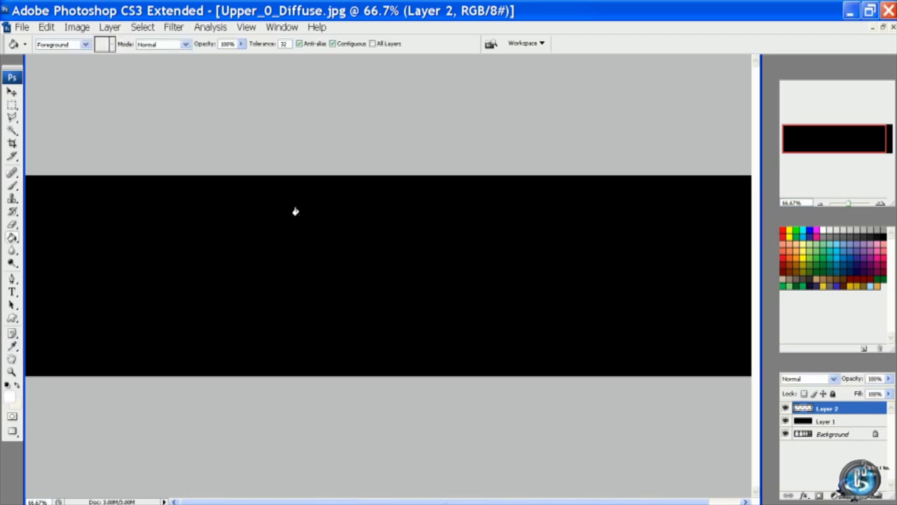
{"action": "left_click", "coordinate": [246, 227]}
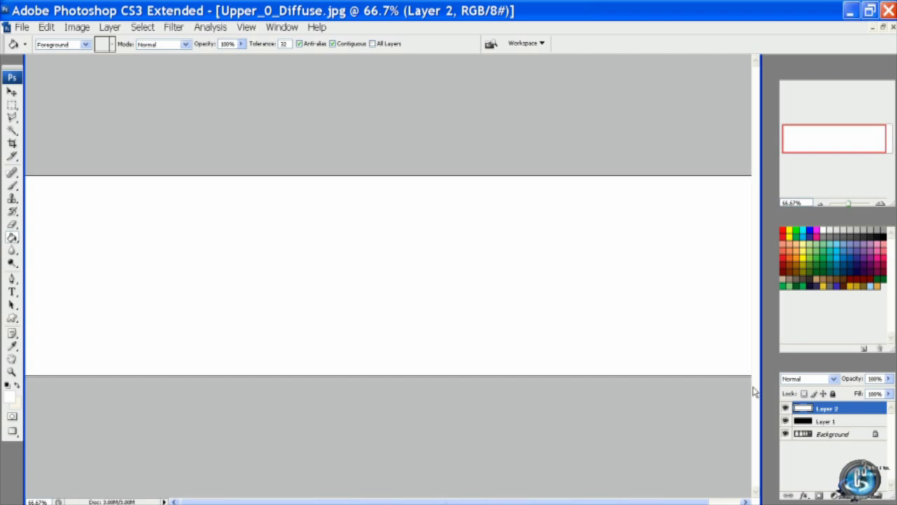
{"action": "left_click", "coordinate": [786, 408]}
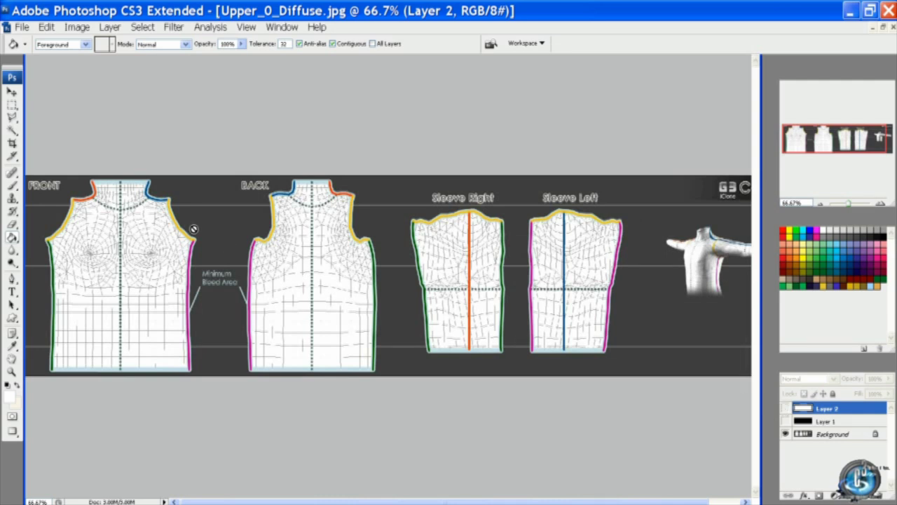
- Outline the left half of the FRONT piece with the Polygonal Lasso, panels hidden via Tab
{"action": "left_click", "coordinate": [12, 119]}
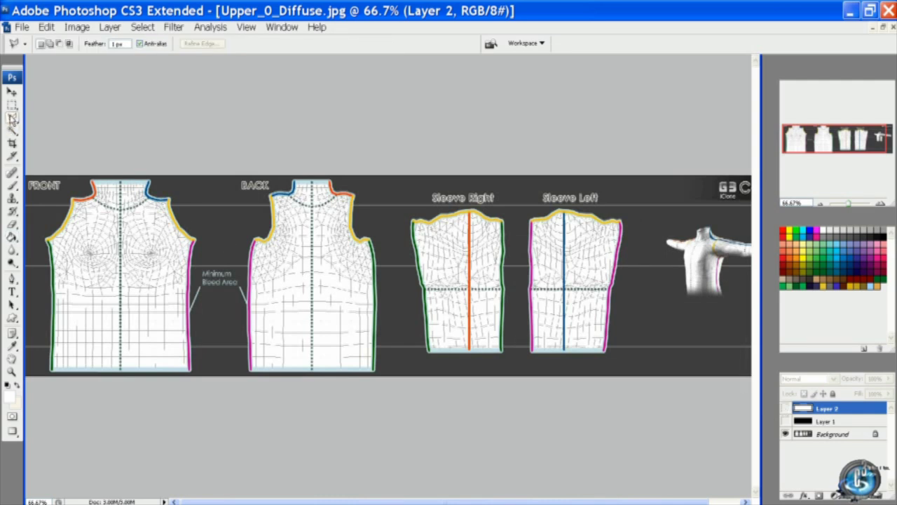
{"action": "left_click", "coordinate": [12, 119]}
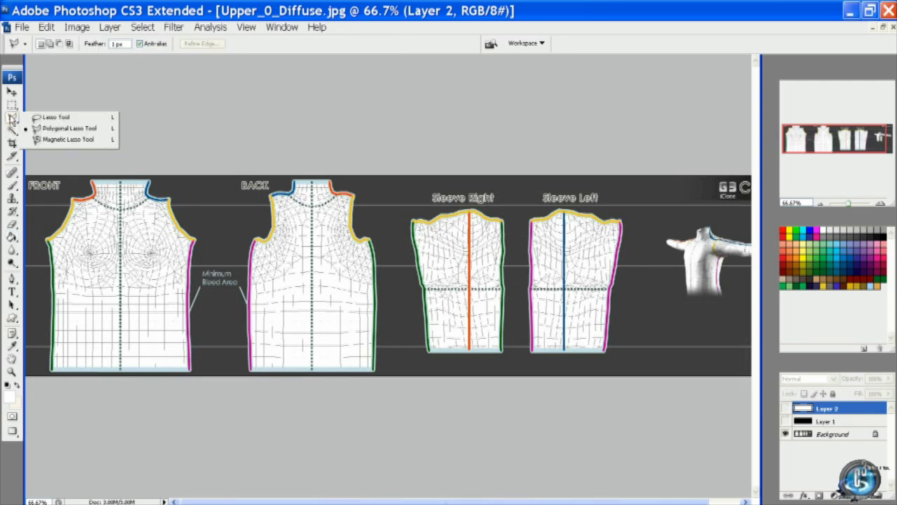
{"action": "left_click", "coordinate": [53, 130]}
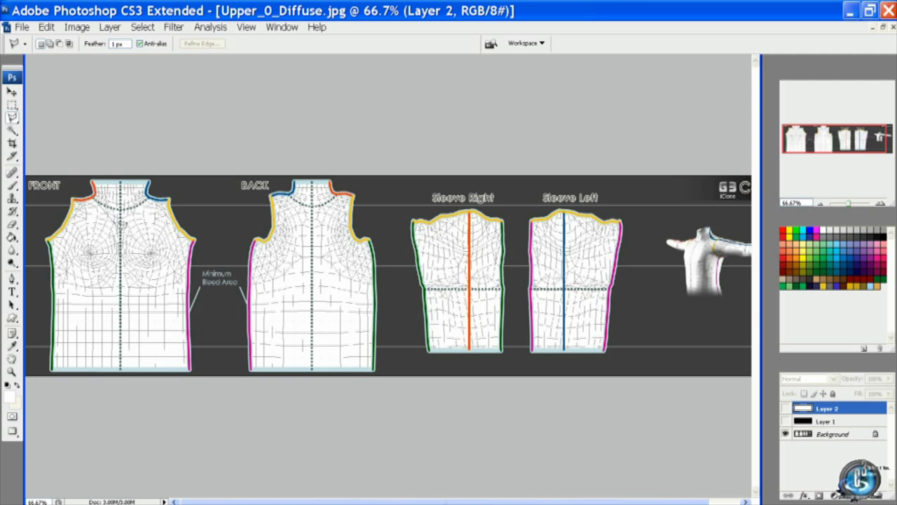
{"action": "key", "text": "Tab"}
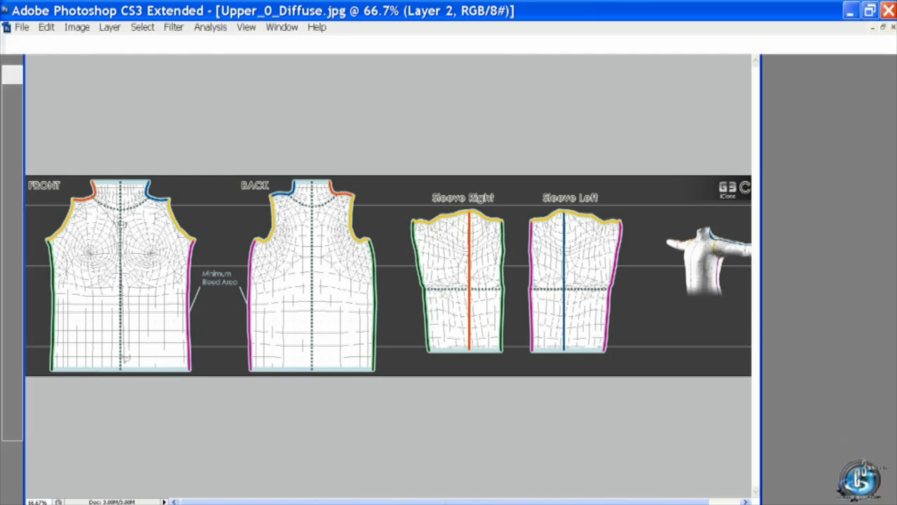
{"action": "left_click", "coordinate": [121, 368]}
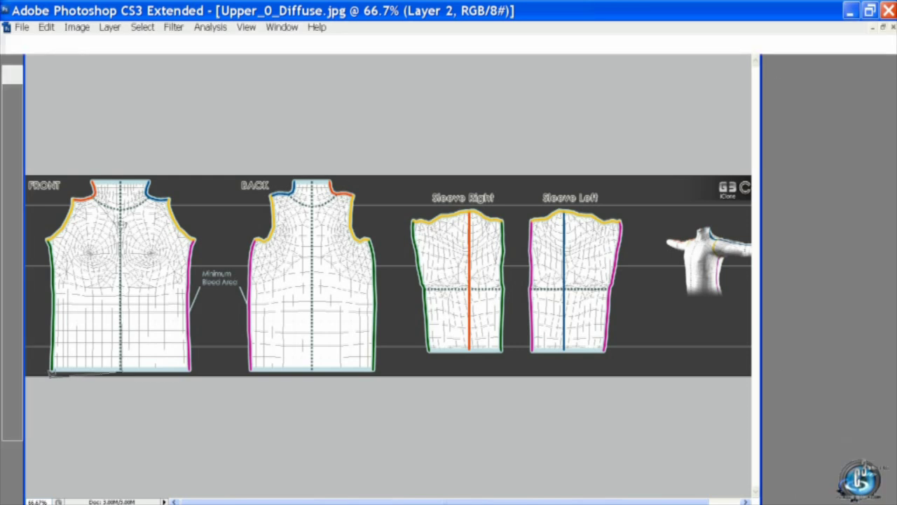
{"action": "left_click", "coordinate": [49, 367]}
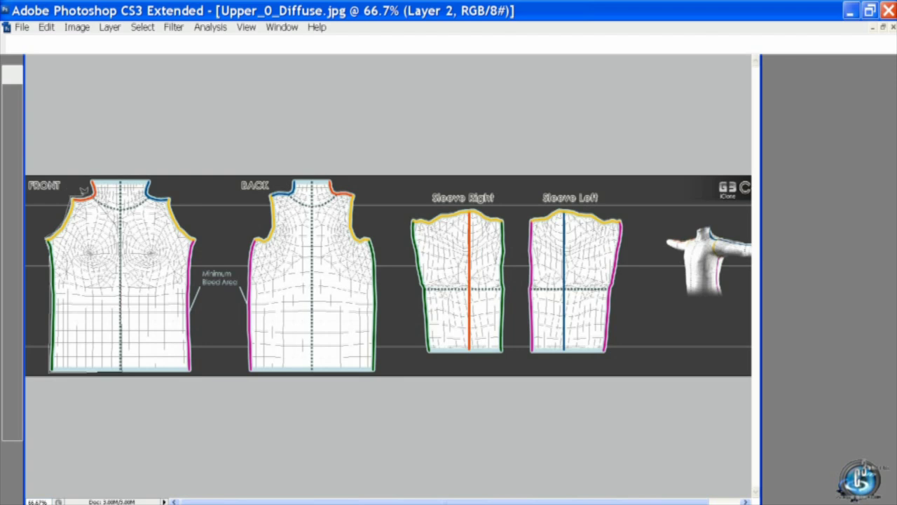
{"action": "key", "text": "Tab"}
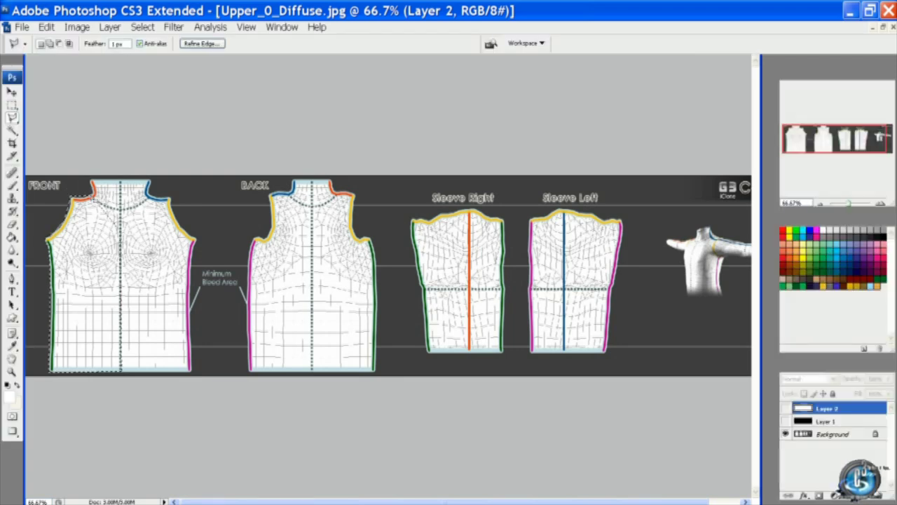
- Copy the selected white left-half FRONT area from Layer 2 onto a new layer
{"action": "left_click", "coordinate": [785, 408]}
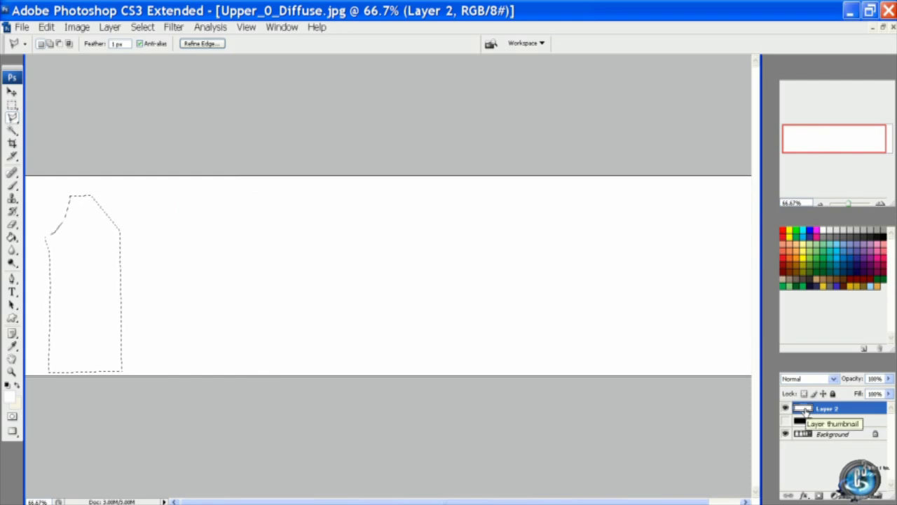
{"action": "key", "text": "ctrl+j"}
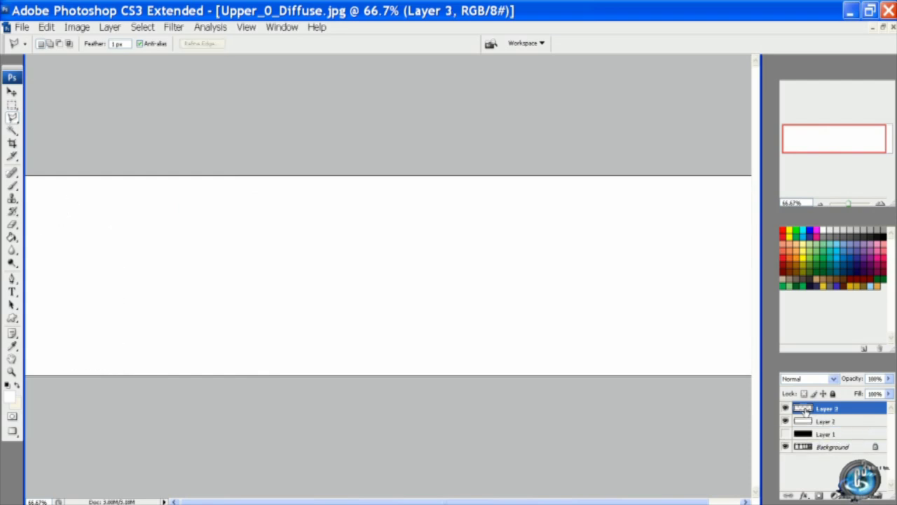
{"action": "left_click", "coordinate": [786, 421]}
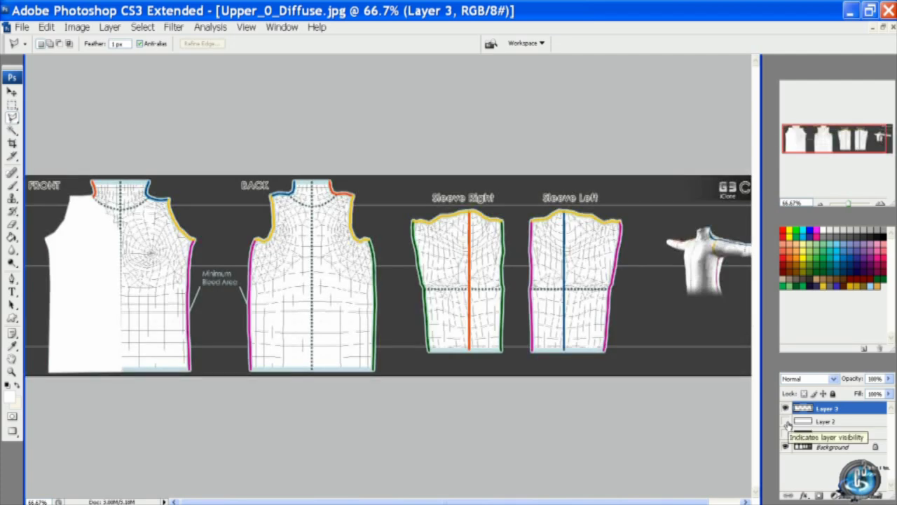
- Duplicate the half-front layer, flip it horizontally, and move it over FRONT's right side
{"action": "left_click", "coordinate": [109, 26]}
{"action": "left_click", "coordinate": [140, 44]}
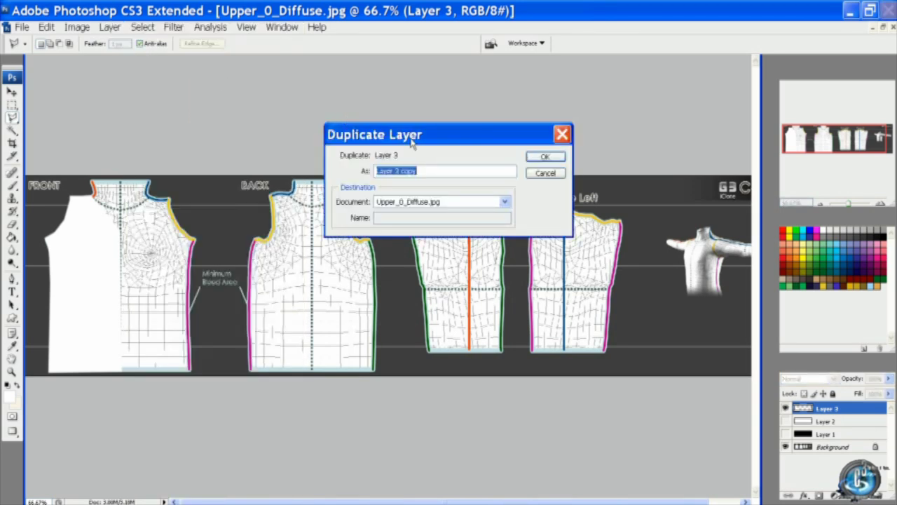
{"action": "left_click", "coordinate": [533, 155]}
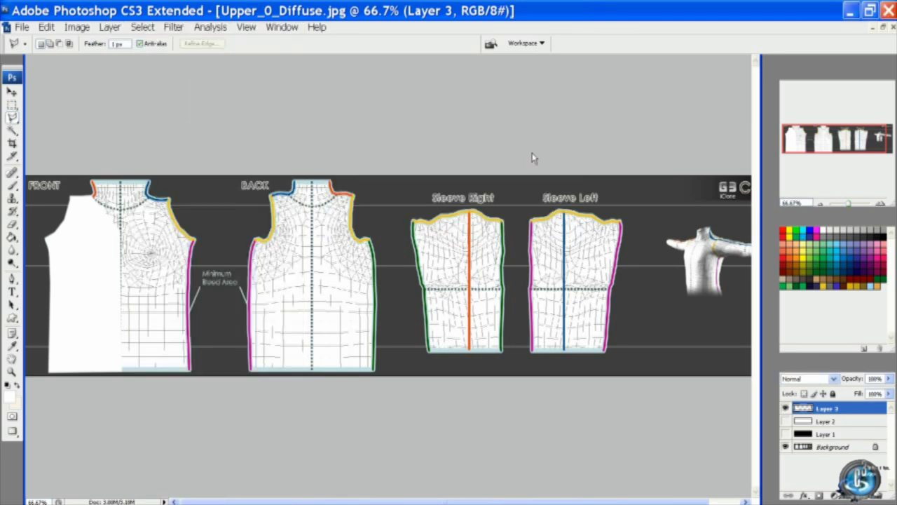
{"action": "left_click", "coordinate": [46, 26]}
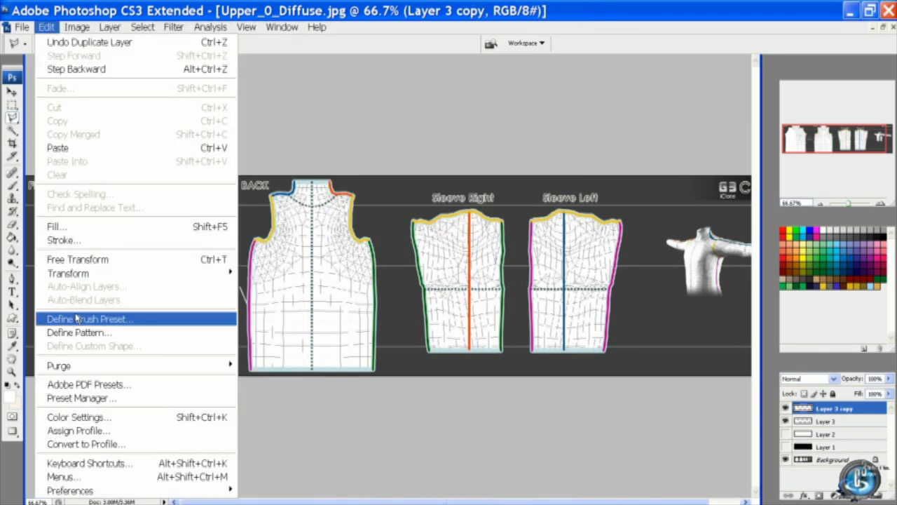
{"action": "mouse_move", "coordinate": [79, 275]}
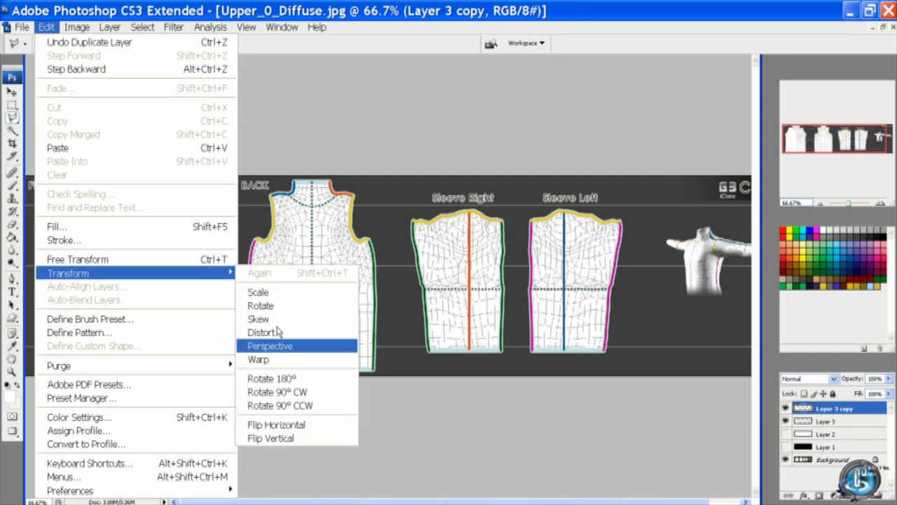
{"action": "left_click", "coordinate": [328, 426]}
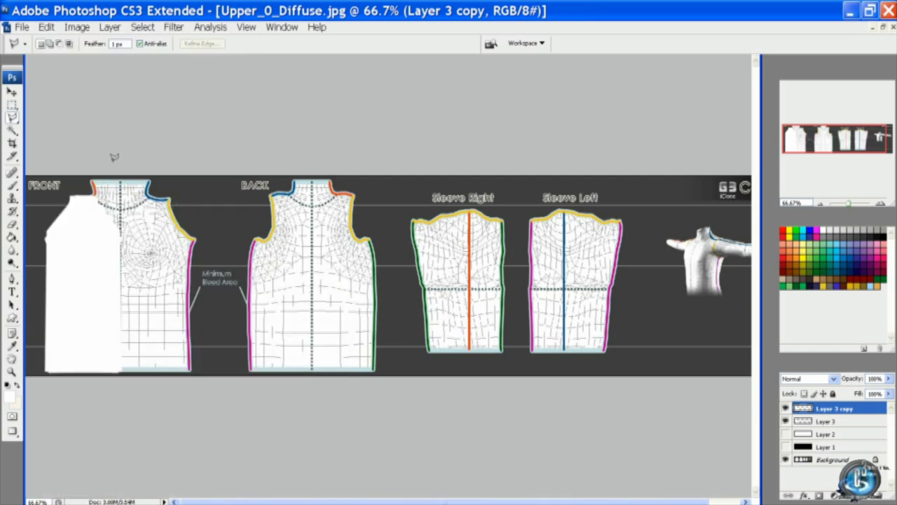
{"action": "left_click", "coordinate": [12, 92]}
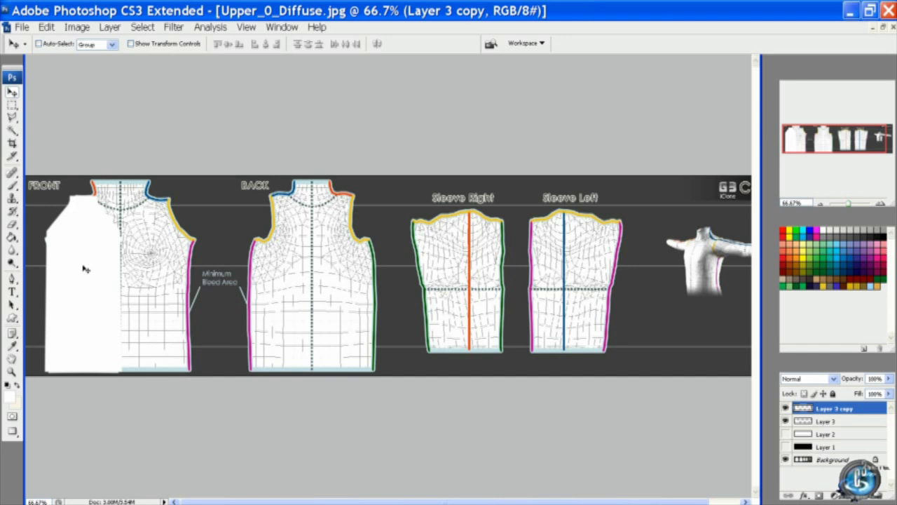
{"action": "left_click_drag", "start_coordinate": [85, 268], "coordinate": [148, 268]}
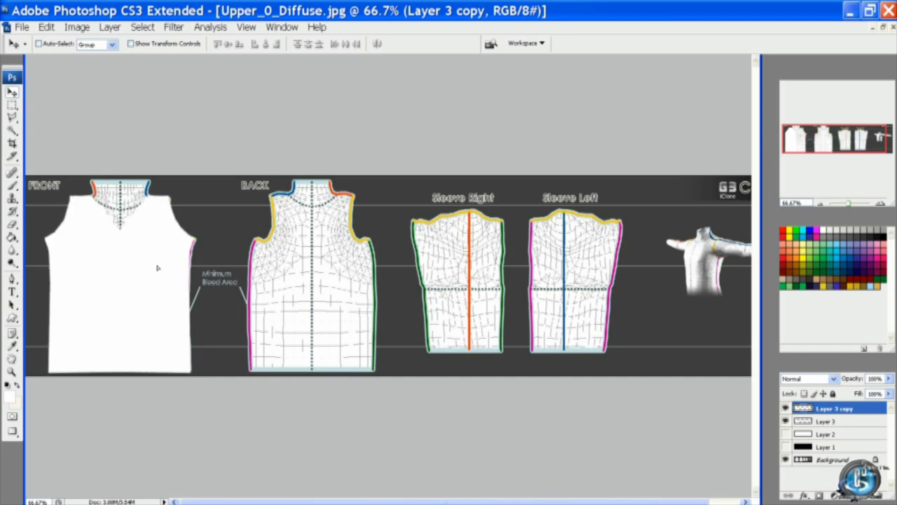
{"action": "left_click_drag", "start_coordinate": [158, 267], "coordinate": [160, 267]}
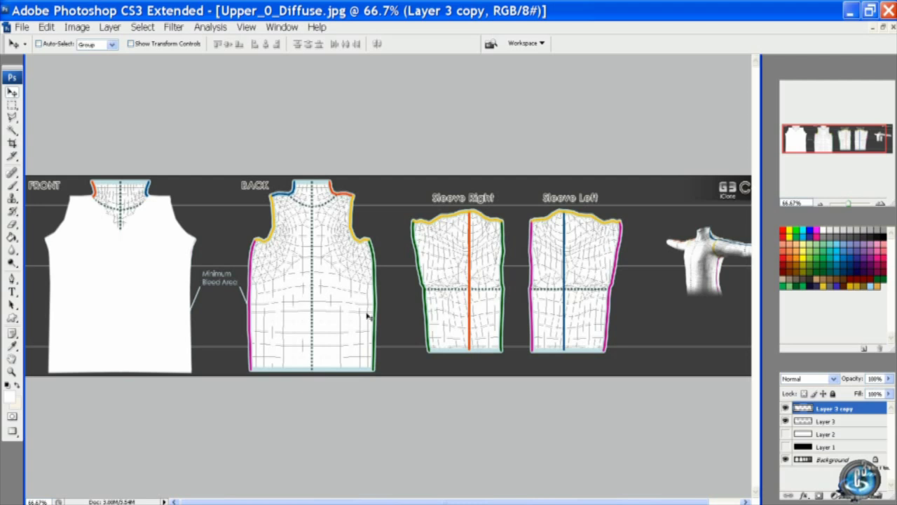
- Merge Layer 3 and Layer 3 copy, then rename the merged layer 'Opacity Front'
{"action": "left_click", "coordinate": [830, 422], "text": "shift"}
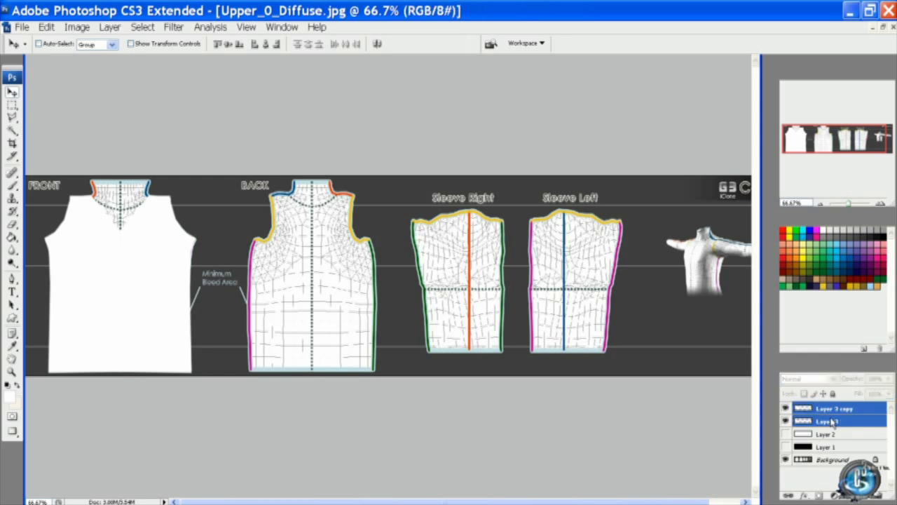
{"action": "right_click", "coordinate": [830, 422]}
{"action": "left_click", "coordinate": [813, 387]}
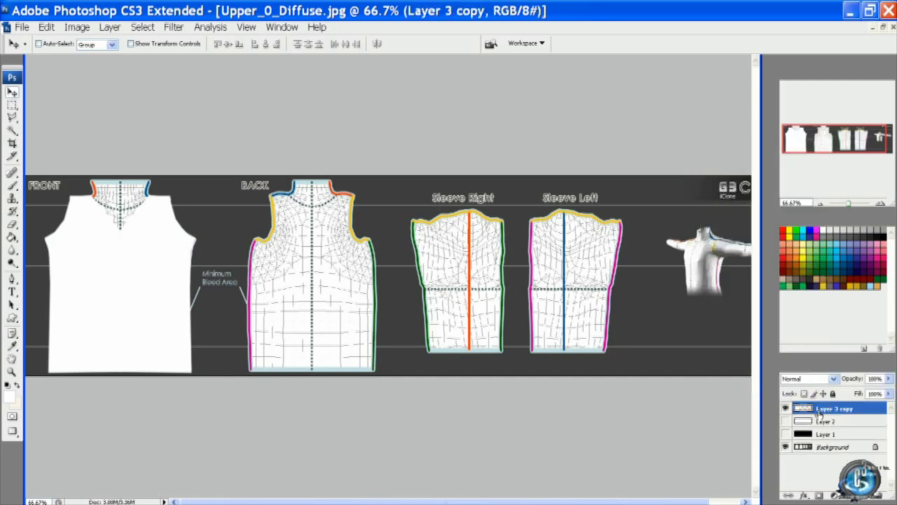
{"action": "double_click", "coordinate": [819, 414]}
{"action": "left_click", "coordinate": [806, 169]}
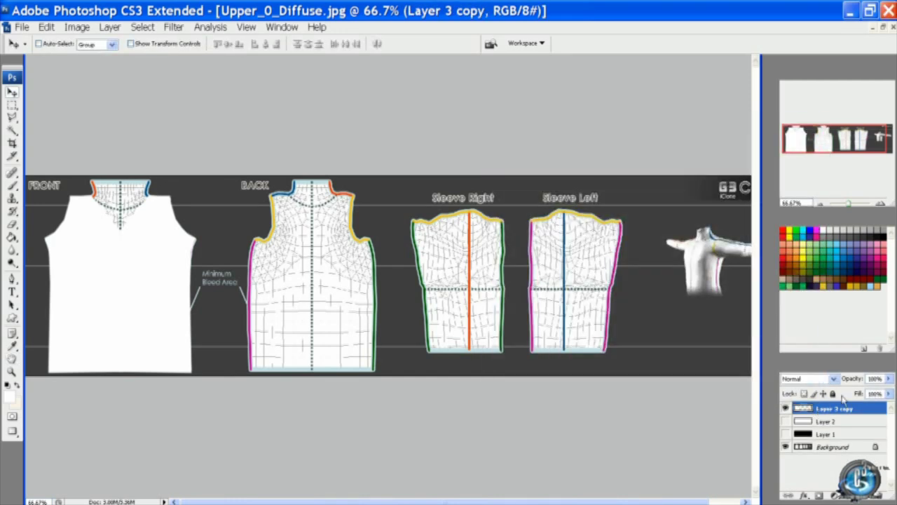
{"action": "double_click", "coordinate": [839, 410]}
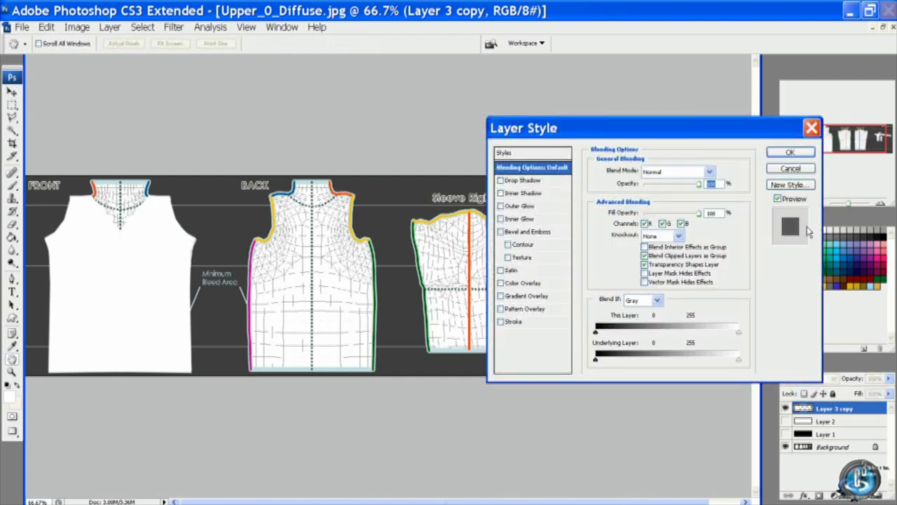
{"action": "left_click", "coordinate": [798, 171]}
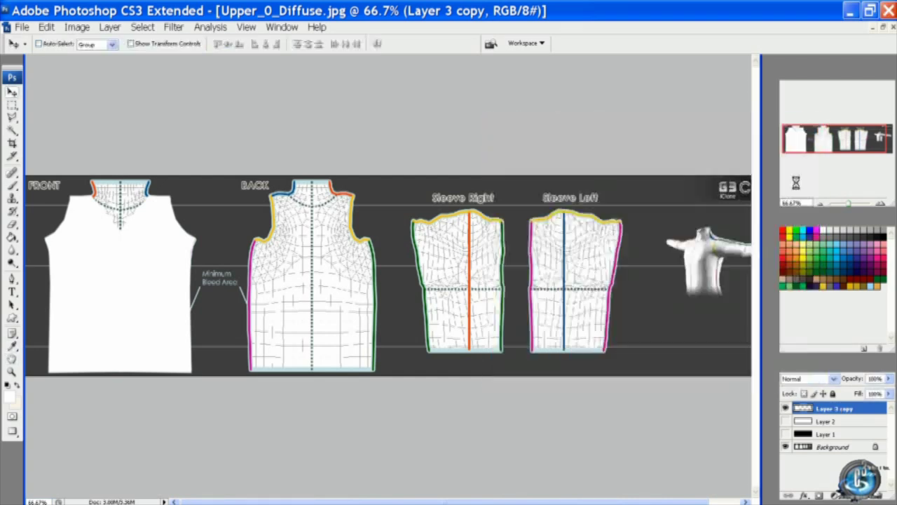
{"action": "double_click", "coordinate": [835, 408]}
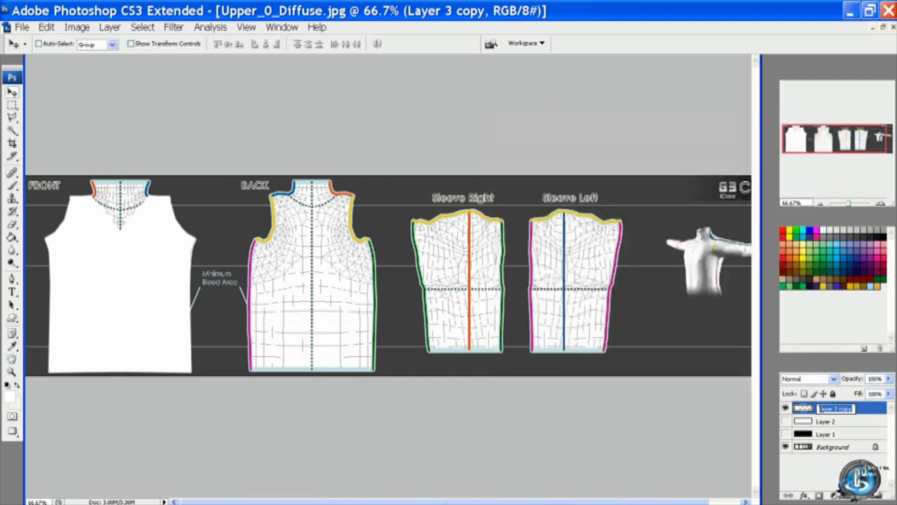
{"action": "type", "text": "d"}
{"action": "type", "text": "pacity Front"}
{"action": "key", "text": "Return"}
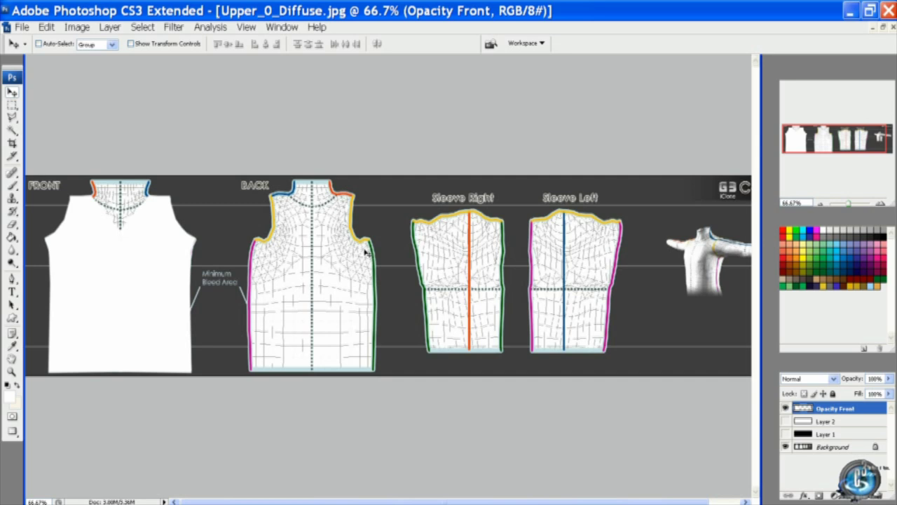
{"action": "left_click", "coordinate": [12, 117]}
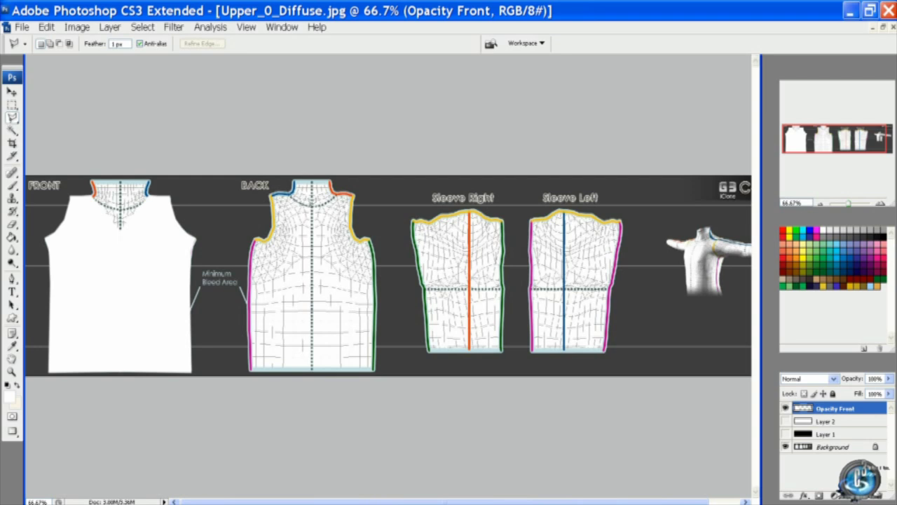
- Outline BACK's left half and copy that white area from Layer 2 onto a new layer
{"action": "left_click", "coordinate": [313, 201]}
{"action": "left_click", "coordinate": [314, 368]}
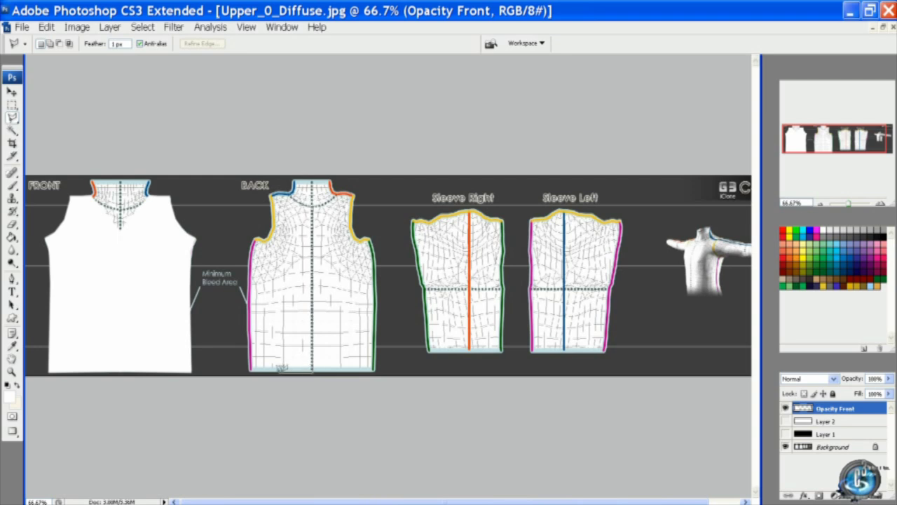
{"action": "left_click", "coordinate": [247, 367]}
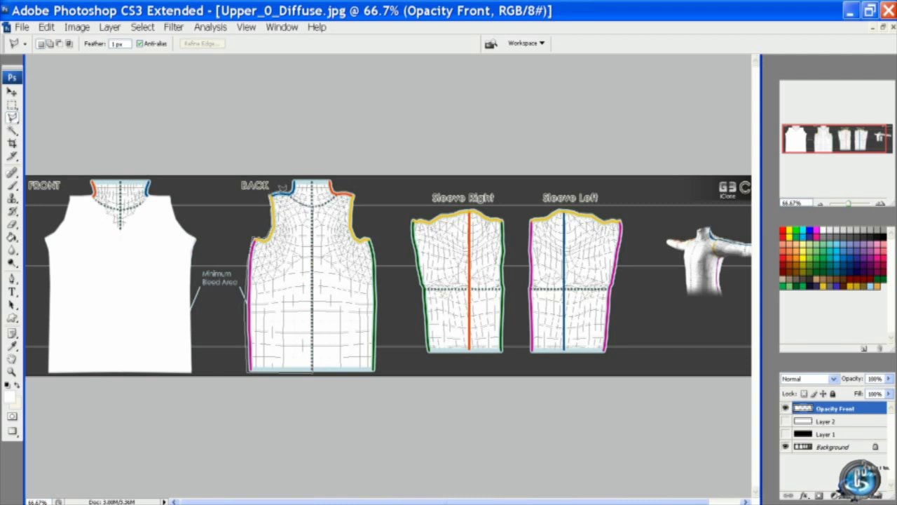
{"action": "double_click", "coordinate": [287, 185]}
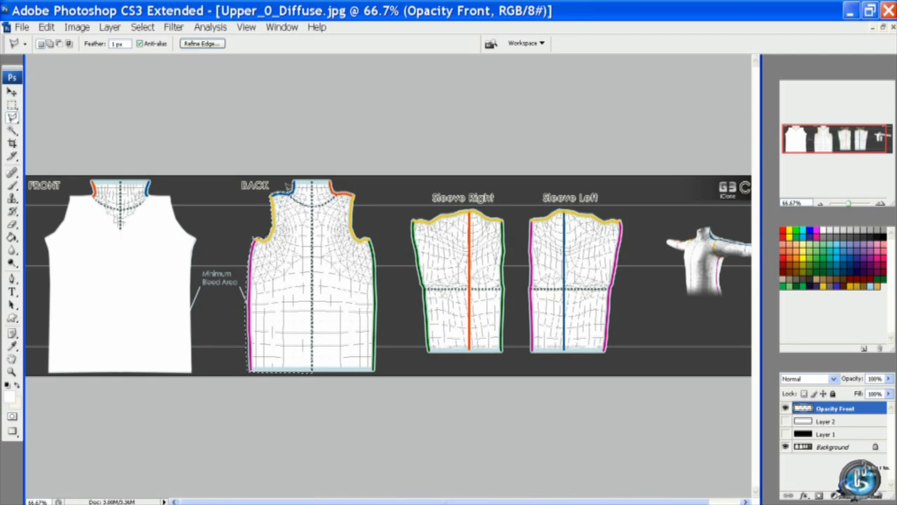
{"action": "left_click", "coordinate": [786, 421]}
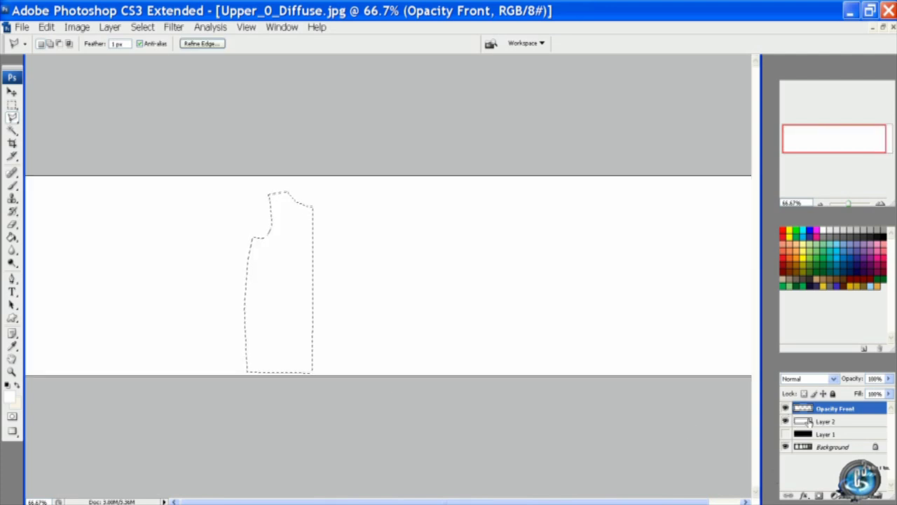
{"action": "left_click", "coordinate": [809, 421]}
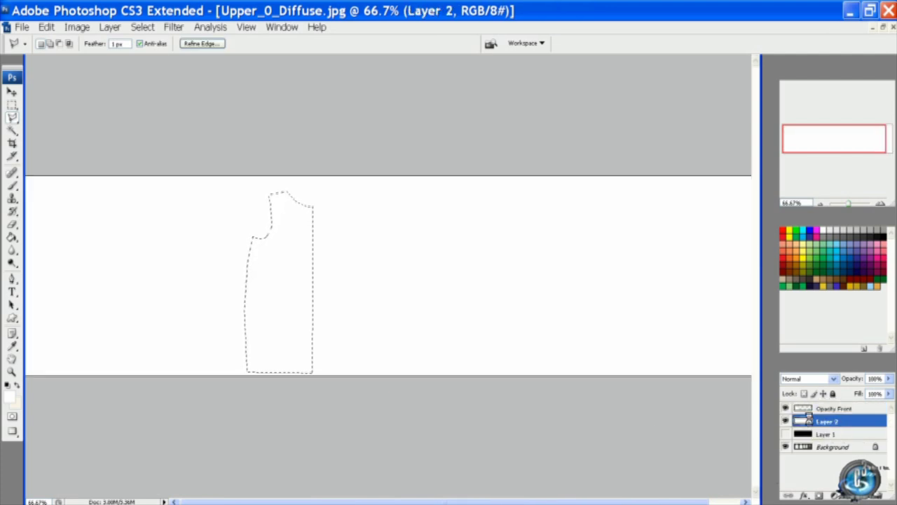
{"action": "key", "text": "ctrl+j"}
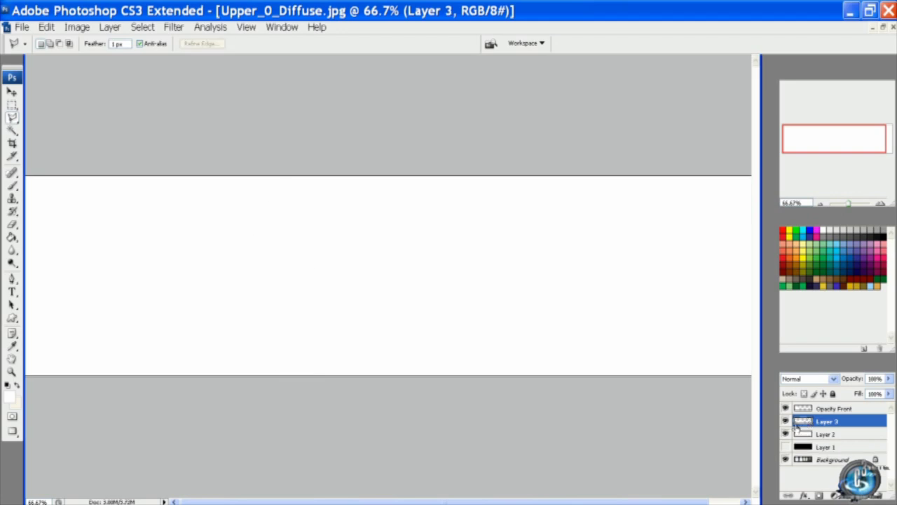
{"action": "left_click", "coordinate": [786, 433]}
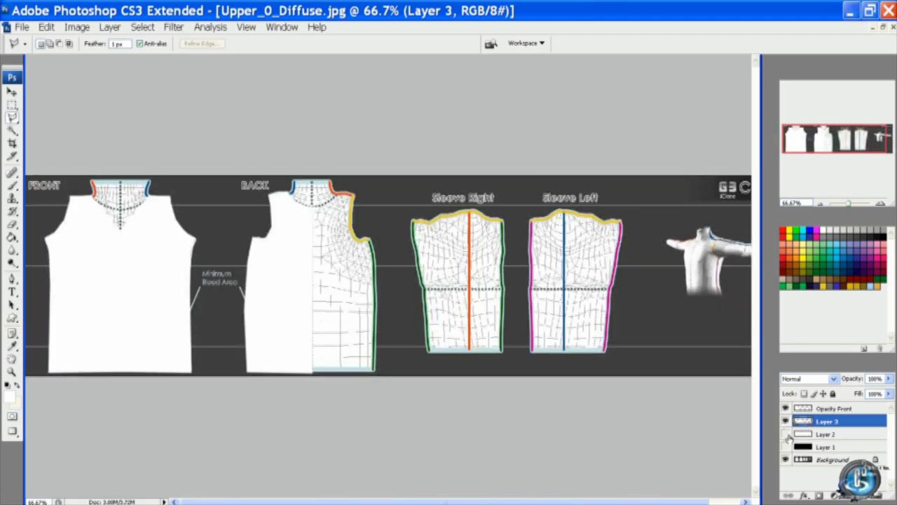
- Duplicate the half-back layer, flip it horizontally, and align it over BACK's right side
{"action": "left_click", "coordinate": [113, 29]}
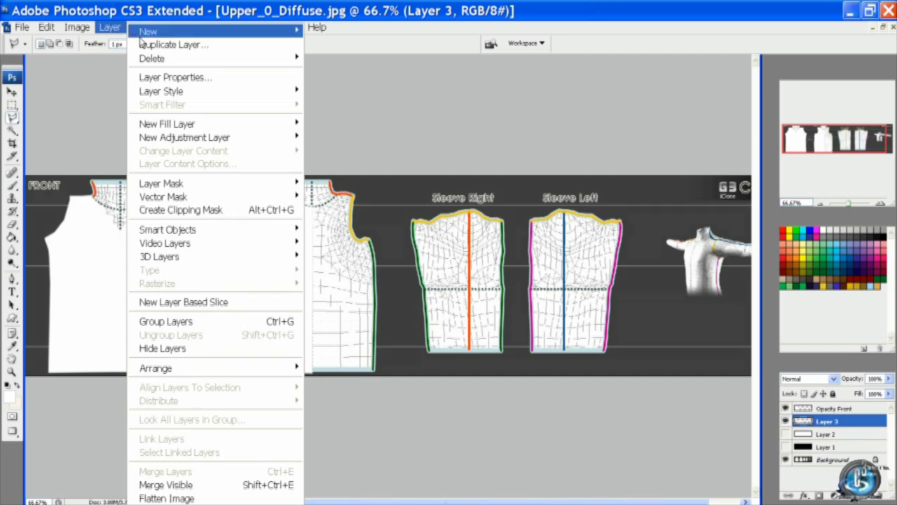
{"action": "left_click", "coordinate": [168, 44]}
{"action": "left_click", "coordinate": [537, 157]}
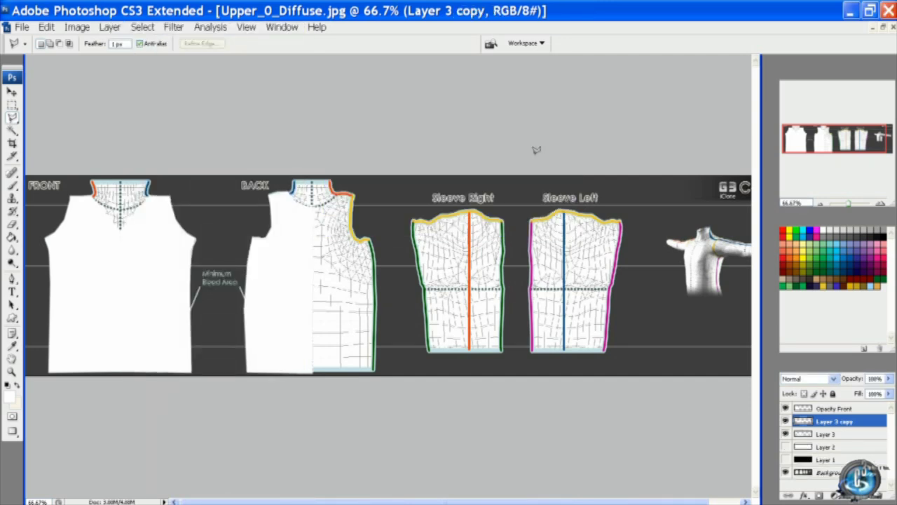
{"action": "left_click", "coordinate": [46, 28]}
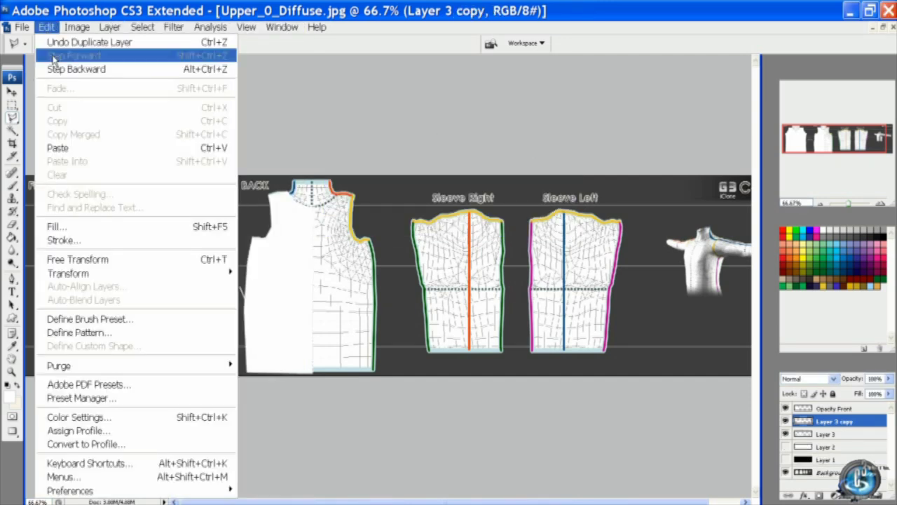
{"action": "mouse_move", "coordinate": [117, 273]}
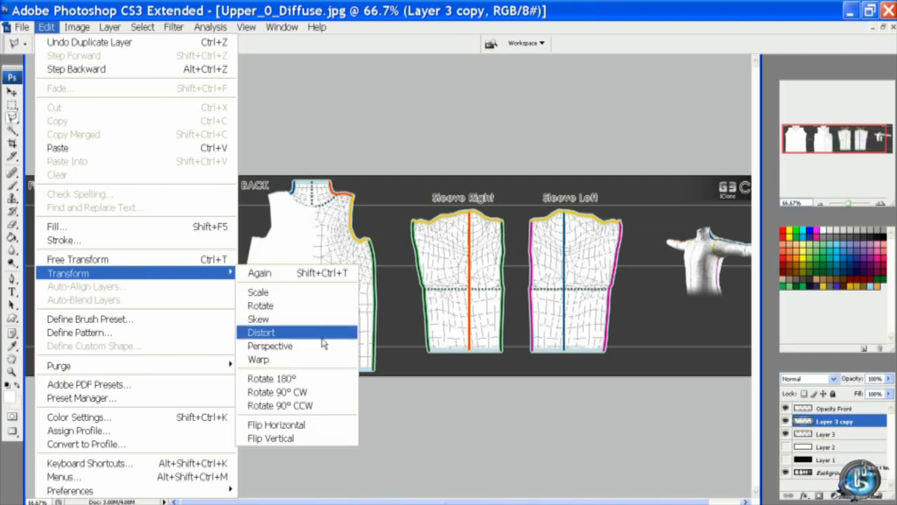
{"action": "left_click", "coordinate": [310, 425]}
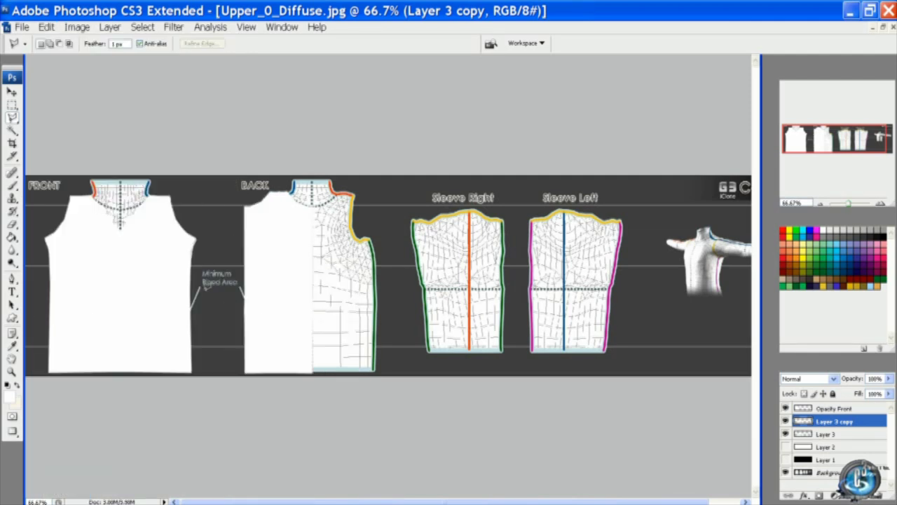
{"action": "left_click", "coordinate": [12, 92]}
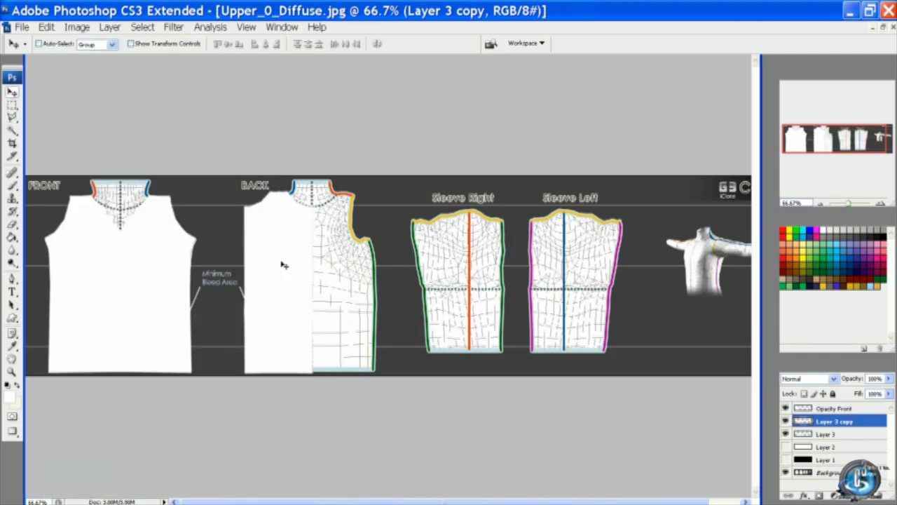
{"action": "left_click_drag", "start_coordinate": [284, 265], "coordinate": [350, 265]}
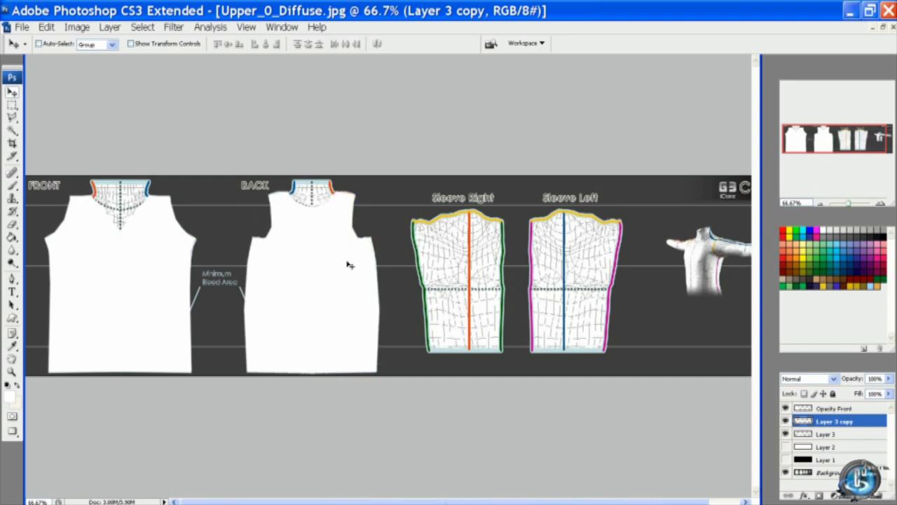
{"action": "key", "text": "Up"}
{"action": "left_click_drag", "start_coordinate": [347, 265], "coordinate": [345, 268]}
{"action": "key", "text": "Up"}
{"action": "left_click", "coordinate": [13, 118]}
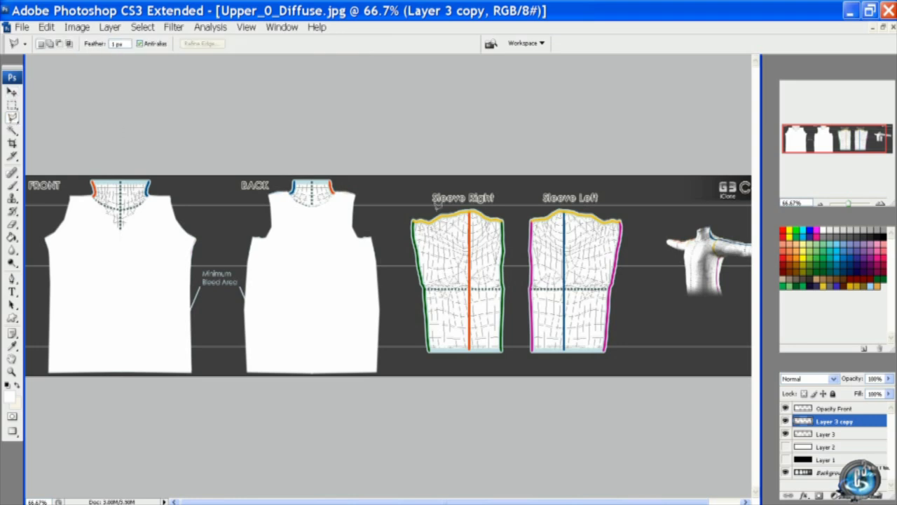
- Lasso the upper Sleeve Right and copy that white area from Layer 2 onto a new layer
{"action": "mouse_move", "coordinate": [410, 214]}
{"action": "left_mouse_down"}
{"action": "mouse_move", "coordinate": [465, 199]}
{"action": "mouse_move", "coordinate": [507, 209]}
{"action": "mouse_move", "coordinate": [508, 284]}
{"action": "mouse_move", "coordinate": [423, 286]}
{"action": "mouse_move", "coordinate": [411, 258]}
{"action": "mouse_move", "coordinate": [421, 288]}
{"action": "mouse_move", "coordinate": [410, 215]}
{"action": "left_mouse_up"}
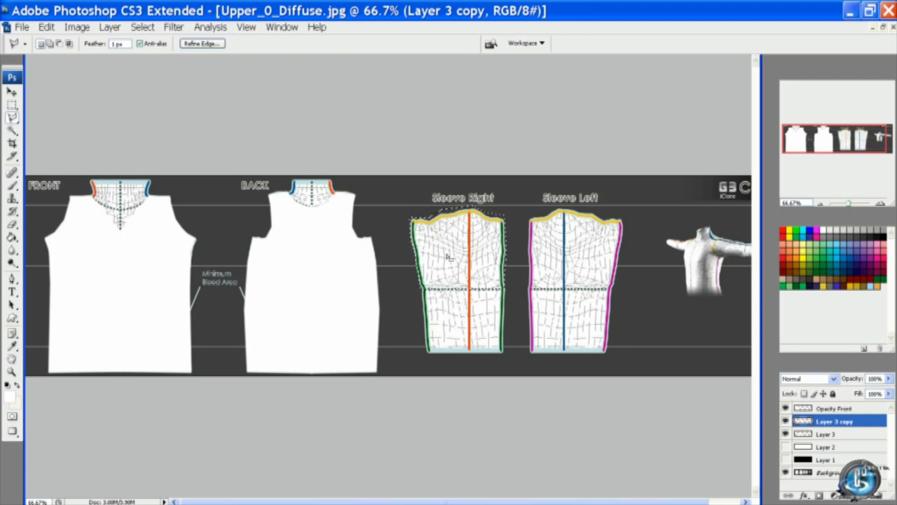
{"action": "left_click", "coordinate": [786, 447]}
{"action": "left_click", "coordinate": [810, 448]}
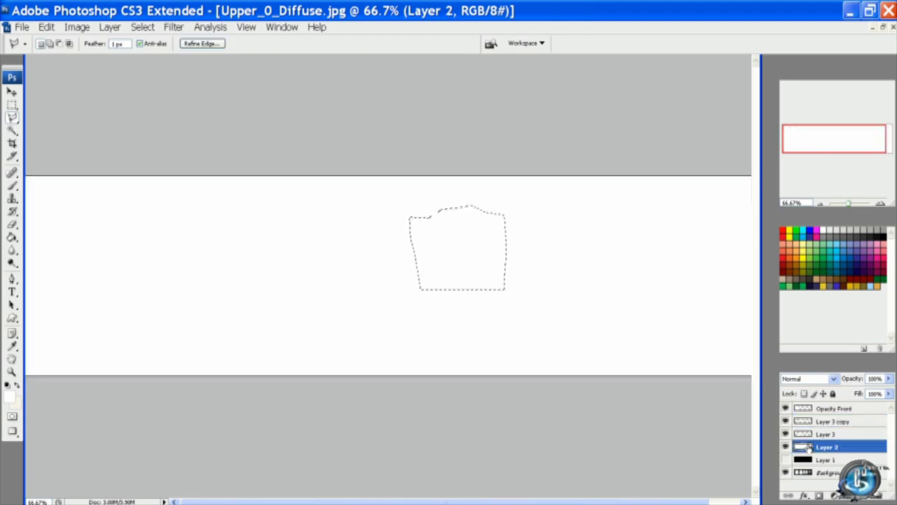
{"action": "key", "text": "ctrl+j"}
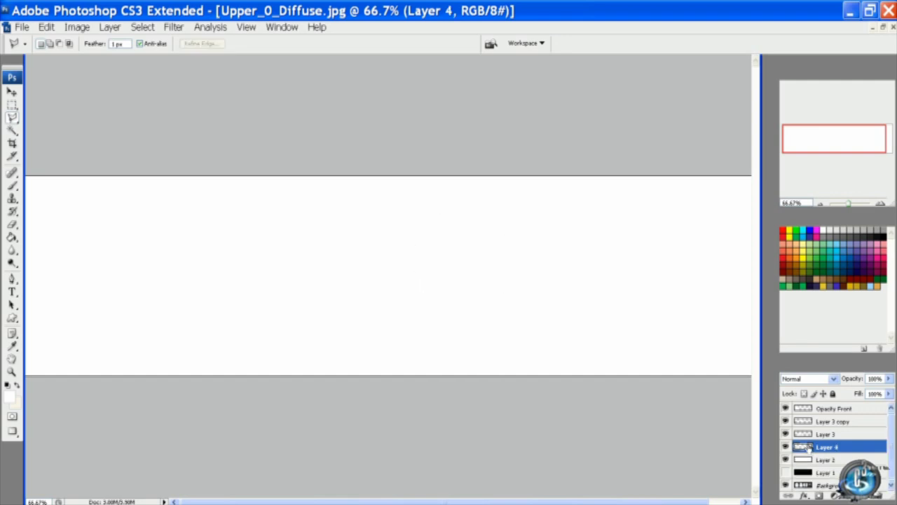
{"action": "left_click", "coordinate": [785, 460]}
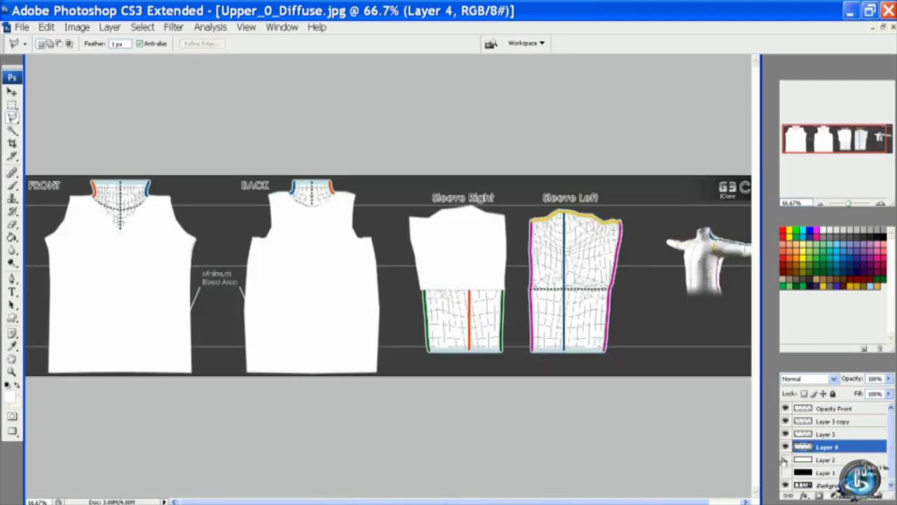
- Duplicate the sleeve-top layer, flip it horizontally, and move it onto Sleeve Left
{"action": "left_click", "coordinate": [108, 28]}
{"action": "left_click", "coordinate": [139, 45]}
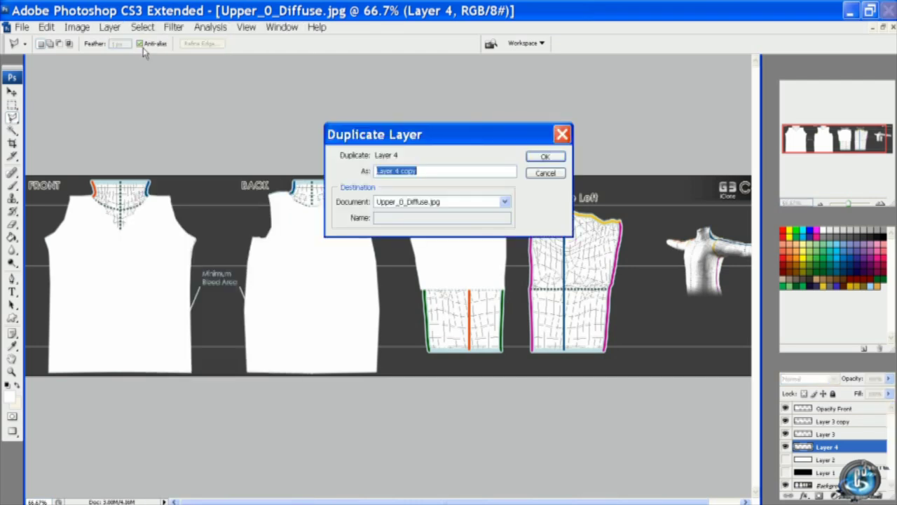
{"action": "left_click", "coordinate": [537, 156]}
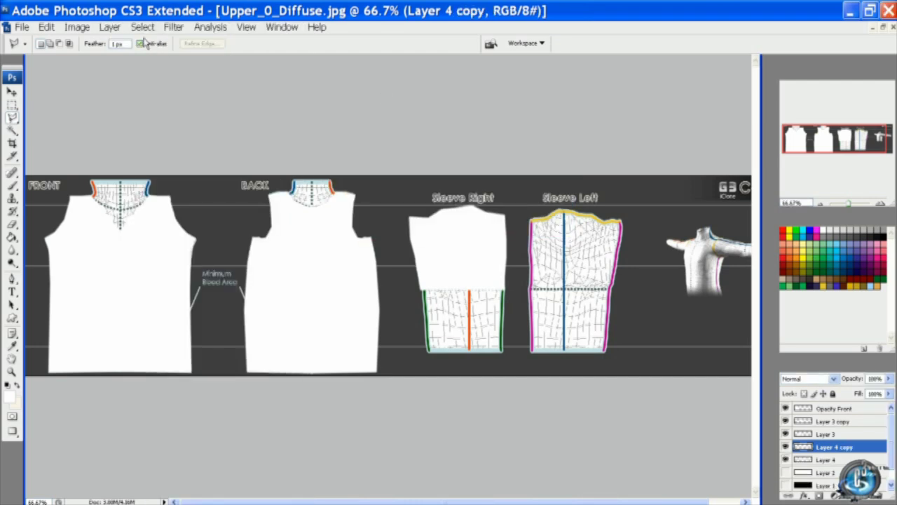
{"action": "left_click", "coordinate": [46, 27]}
{"action": "mouse_move", "coordinate": [104, 281]}
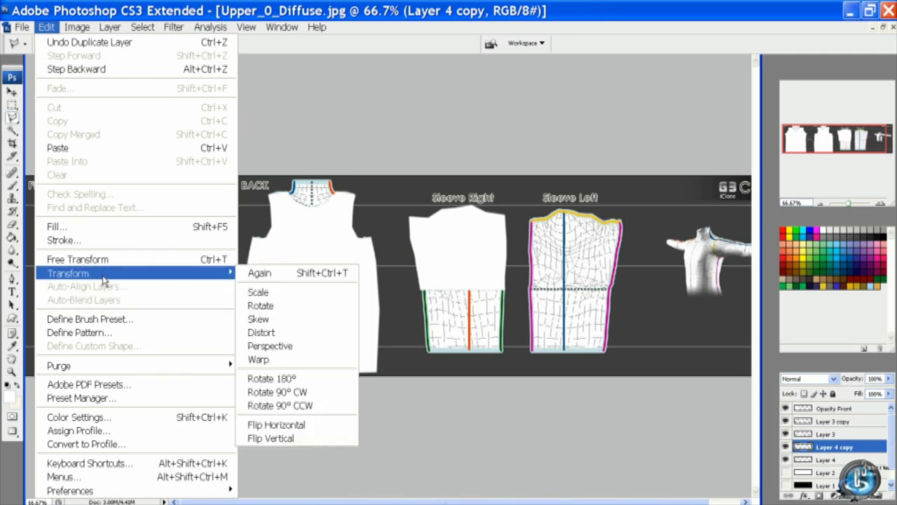
{"action": "left_click", "coordinate": [298, 422]}
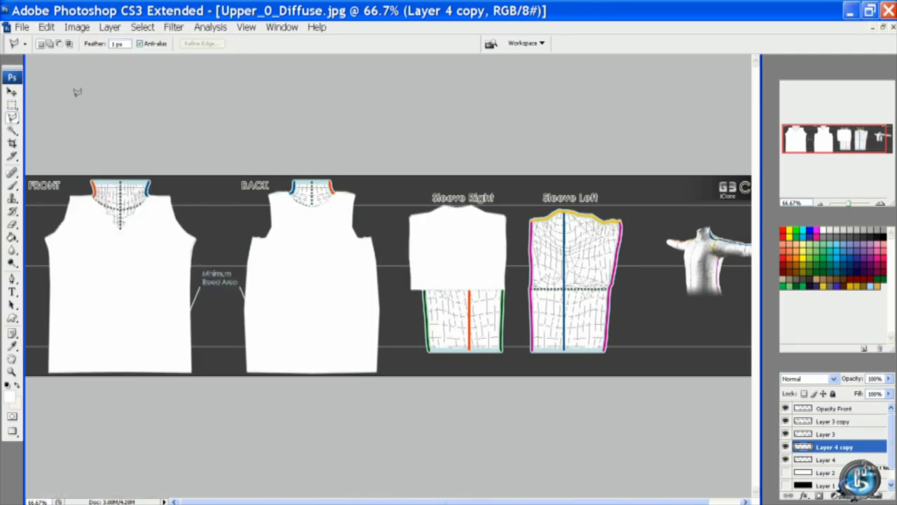
{"action": "left_click", "coordinate": [12, 92]}
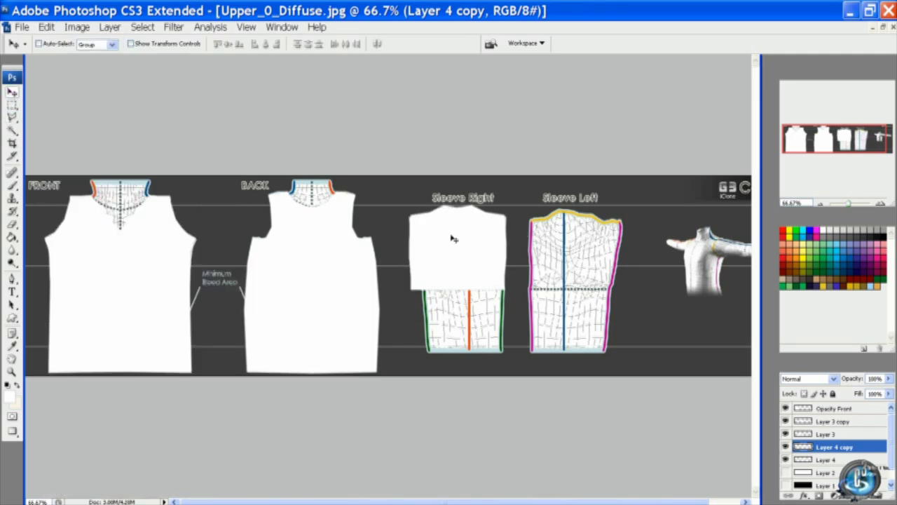
{"action": "left_click_drag", "start_coordinate": [452, 239], "coordinate": [567, 240]}
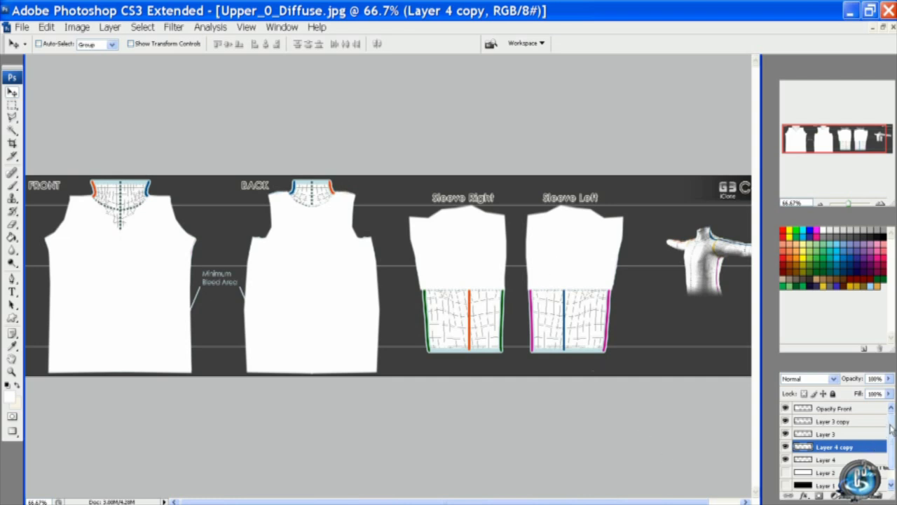
{"action": "scroll", "coordinate": [891, 428], "scroll_direction": "down", "scroll_amount": 1}
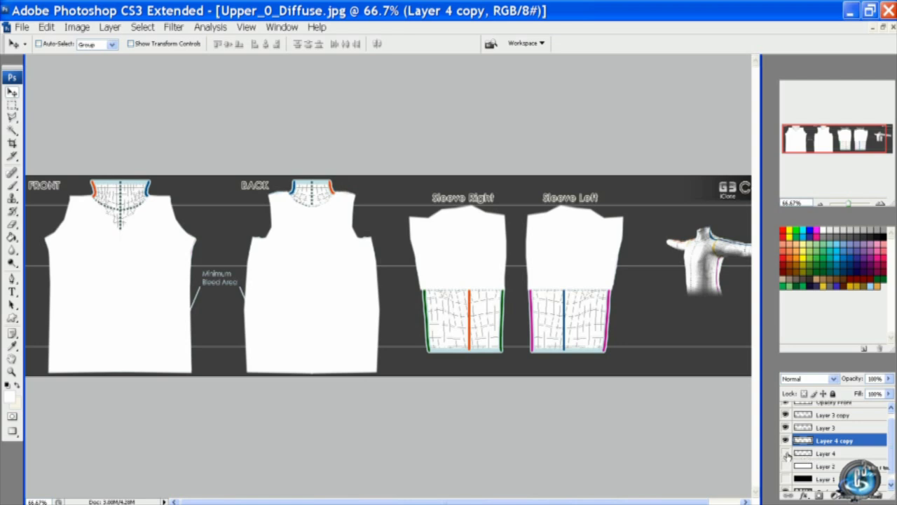
- Merge Layer 4 and its copy into one layer named 'Sleeves', then check back-piece coverage
{"action": "left_click", "coordinate": [785, 454]}
{"action": "left_click", "coordinate": [786, 453]}
{"action": "left_click", "coordinate": [817, 454], "text": "shift"}
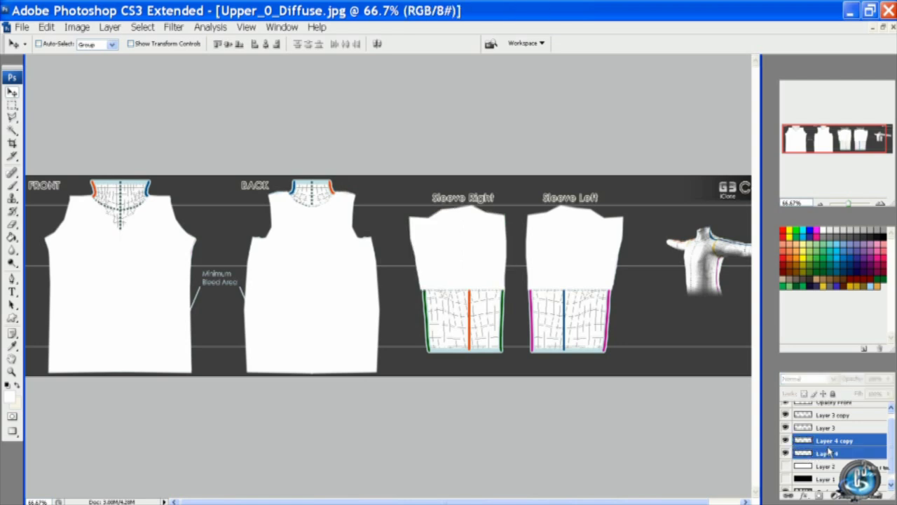
{"action": "right_click", "coordinate": [829, 454]}
{"action": "left_click", "coordinate": [815, 421]}
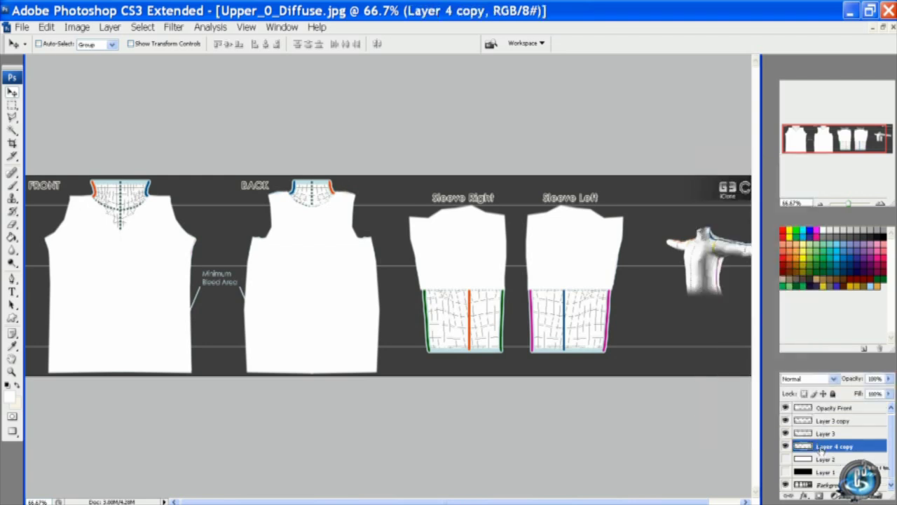
{"action": "double_click", "coordinate": [823, 447]}
{"action": "type", "text": "F"}
{"action": "key", "text": "Return"}
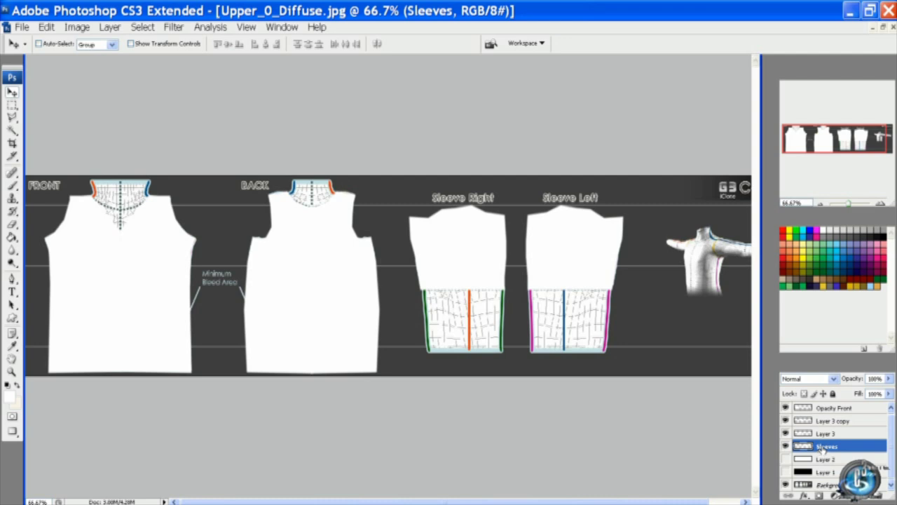
{"action": "left_click", "coordinate": [785, 421]}
{"action": "left_click", "coordinate": [786, 420]}
{"action": "left_click", "coordinate": [786, 434]}
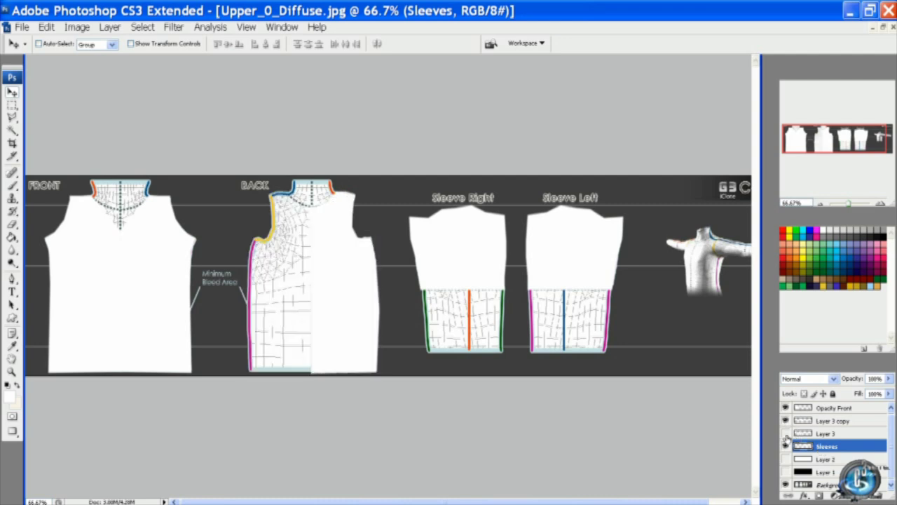
{"action": "left_click", "coordinate": [786, 433]}
- Merge Layer 3 copy and Layer 3 into 'Opacity Back' and show the black Layer 1
{"action": "left_click", "coordinate": [825, 422]}
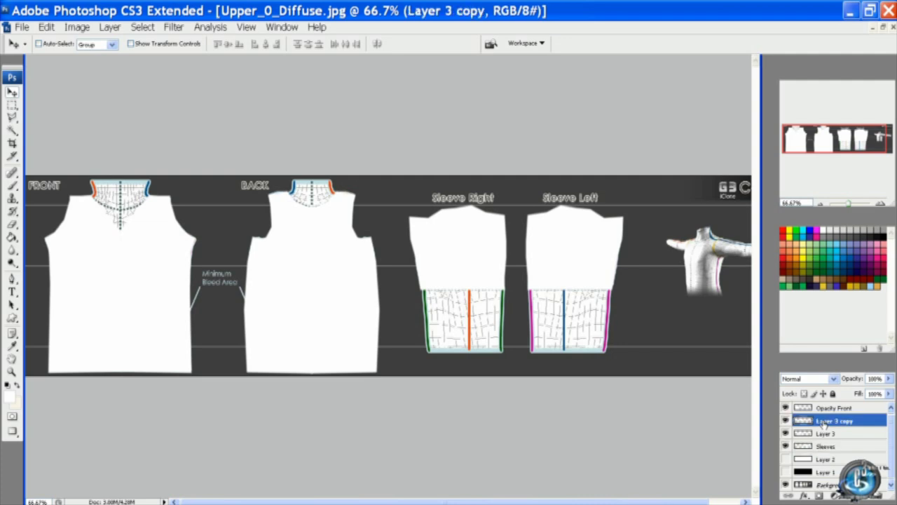
{"action": "left_click", "coordinate": [824, 435], "text": "shift"}
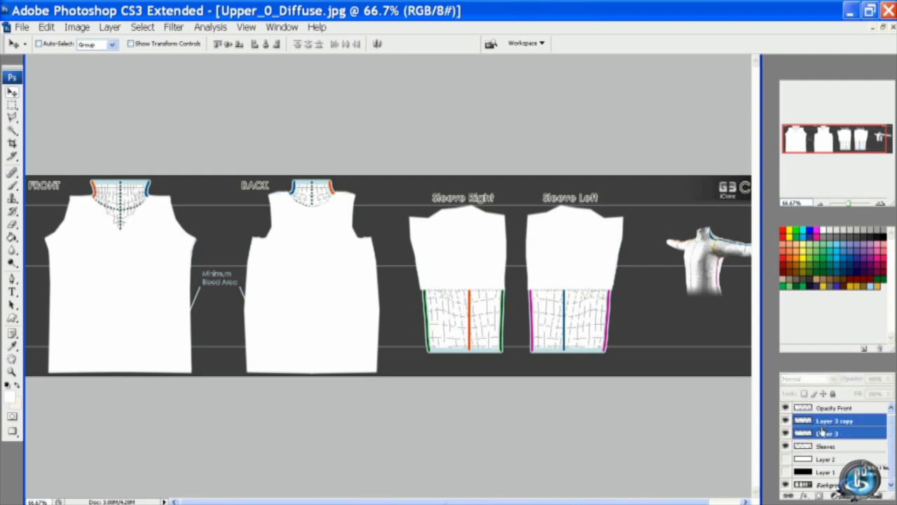
{"action": "right_click", "coordinate": [824, 433]}
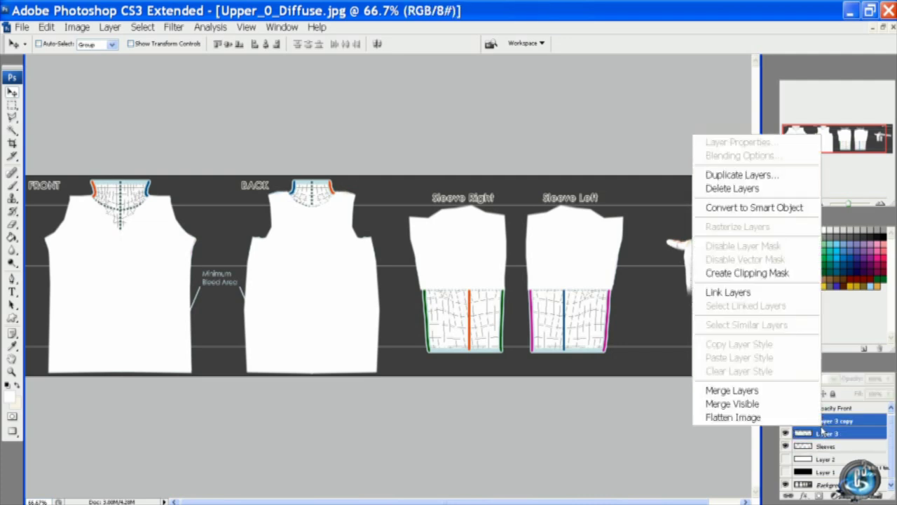
{"action": "left_click", "coordinate": [799, 393]}
{"action": "double_click", "coordinate": [819, 423]}
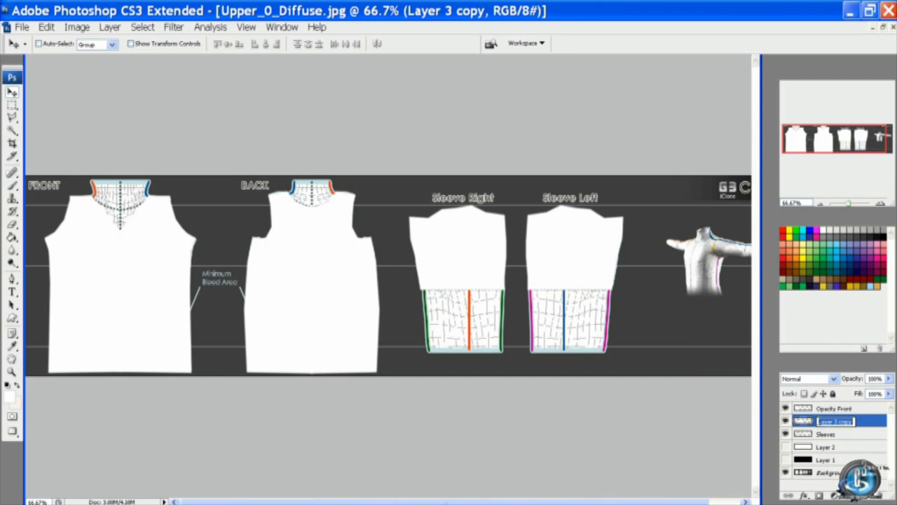
{"action": "type", "text": "Da"}
{"action": "type", "text": "acity Back"}
{"action": "key", "text": "Return"}
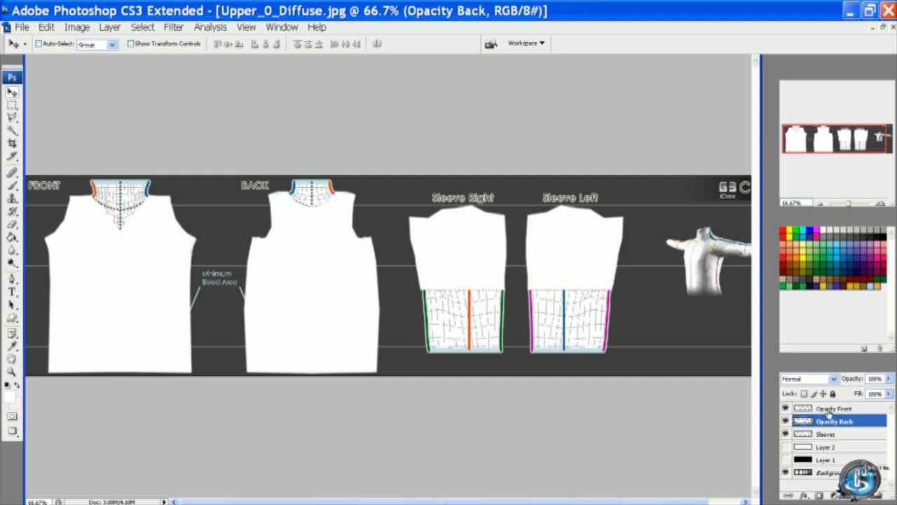
{"action": "left_click", "coordinate": [785, 460]}
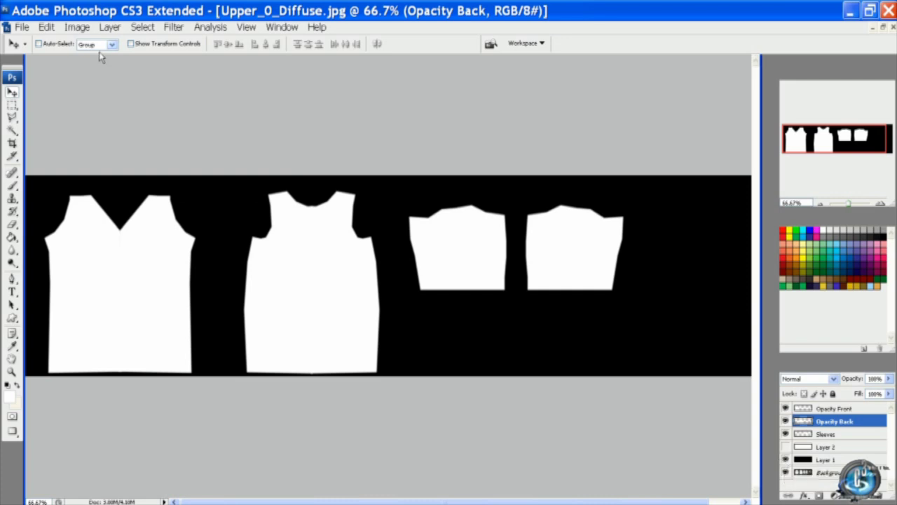
{"action": "left_click", "coordinate": [23, 28]}
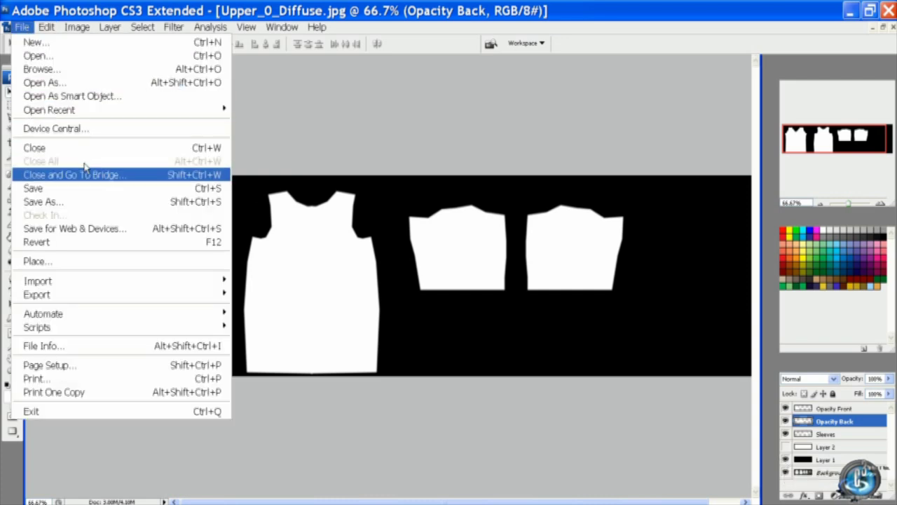
- Save the project as Upper Casual Project.psd in a new Dylan Outfit folder inside Backup (G:)\Dylan Clothing
{"action": "left_click", "coordinate": [92, 204]}
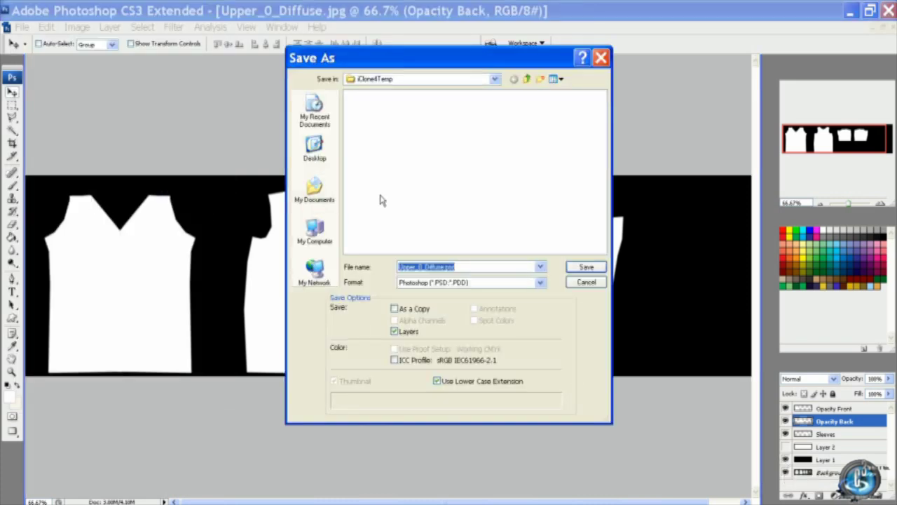
{"action": "left_click", "coordinate": [495, 80]}
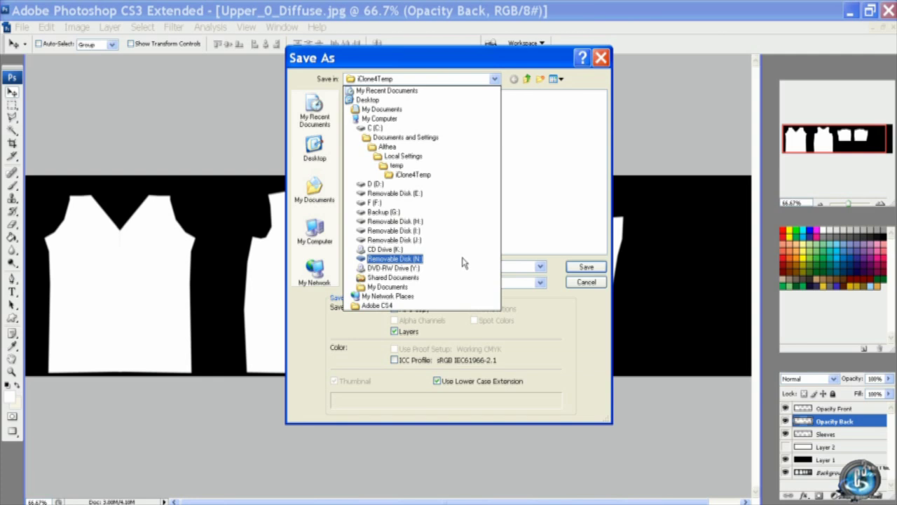
{"action": "left_click", "coordinate": [458, 214]}
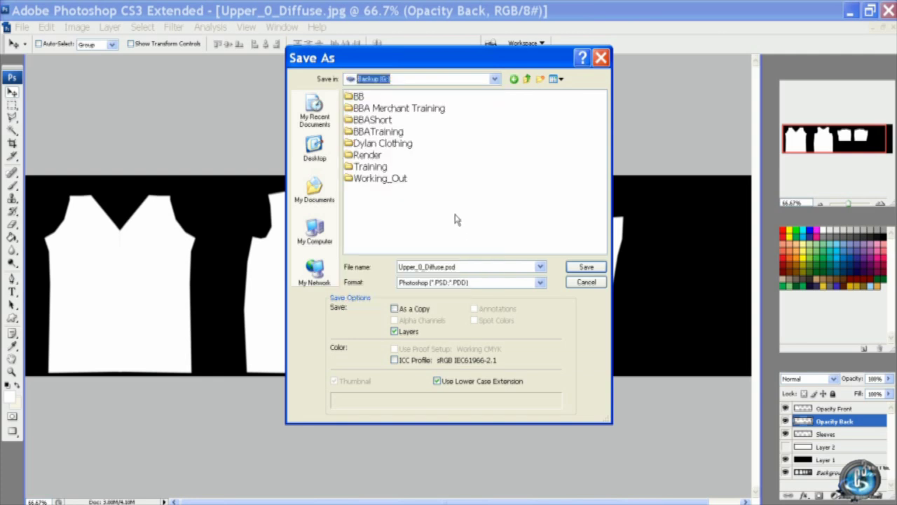
{"action": "double_click", "coordinate": [392, 144]}
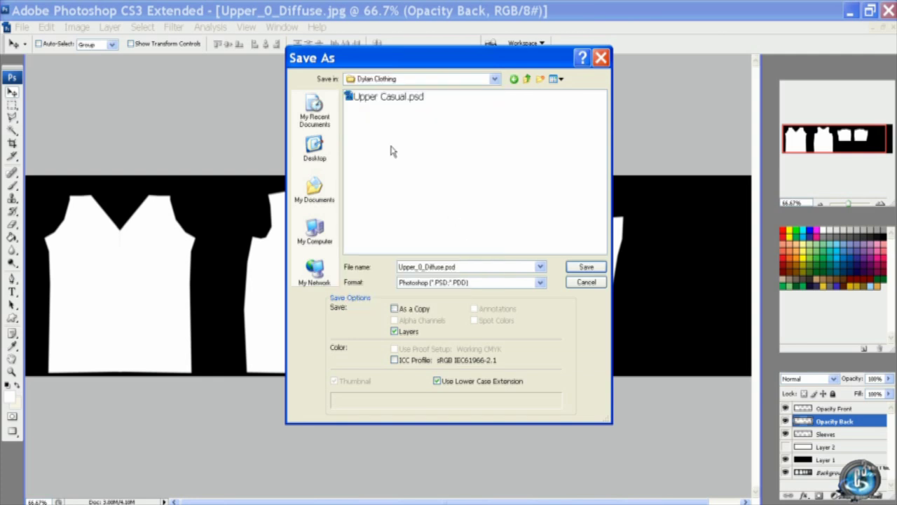
{"action": "left_click", "coordinate": [540, 79]}
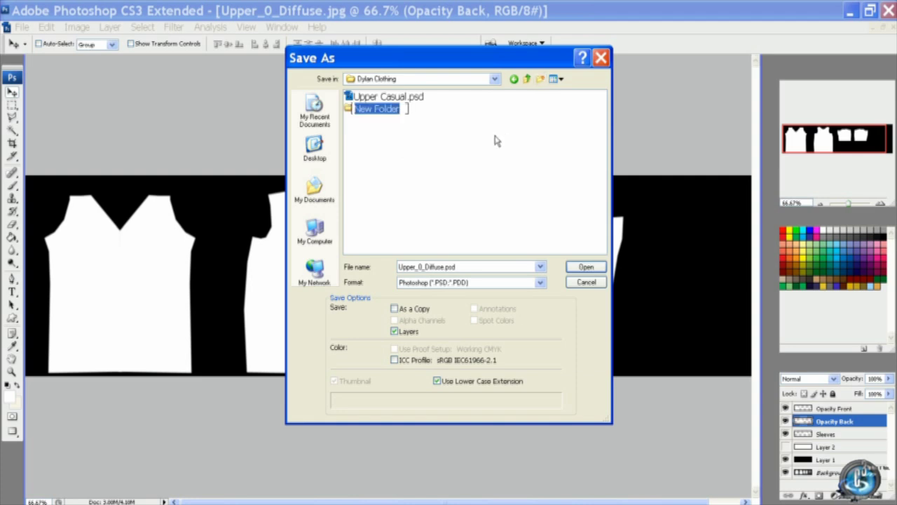
{"action": "type", "text": "Dylan Outfit"}
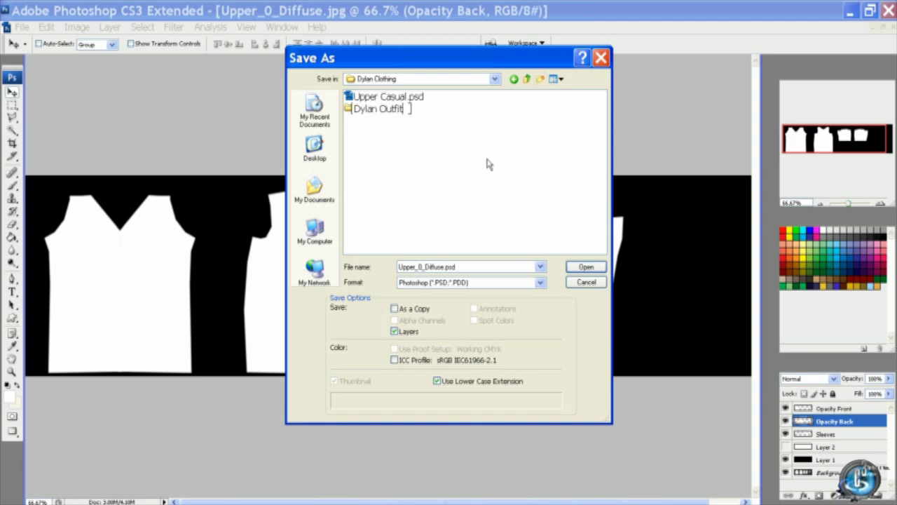
{"action": "key", "text": "Return"}
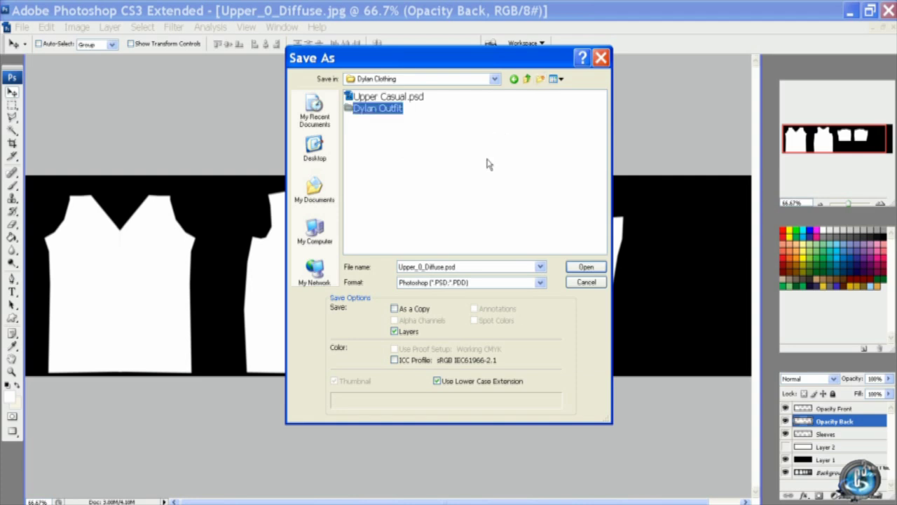
{"action": "double_click", "coordinate": [353, 111]}
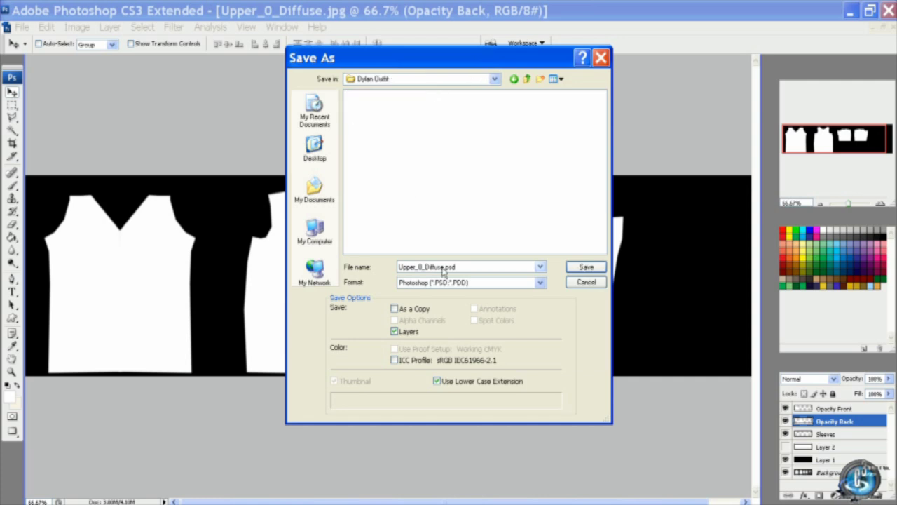
{"action": "double_click", "coordinate": [465, 266]}
{"action": "type", "text": "Upper Casual Project"}
{"action": "left_click", "coordinate": [586, 268]}
{"action": "left_click", "coordinate": [574, 167]}
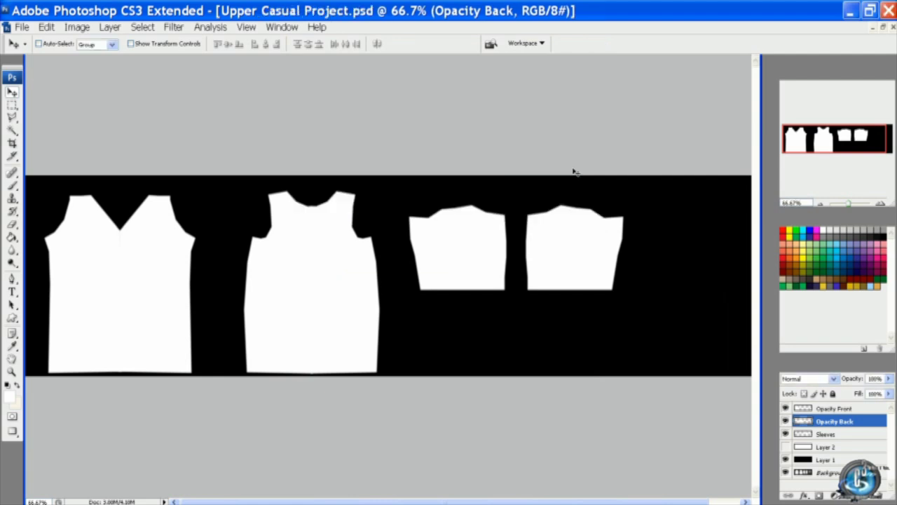
- Save a maximum-quality JPEG copy named Upper Opacity
{"action": "left_click", "coordinate": [22, 26]}
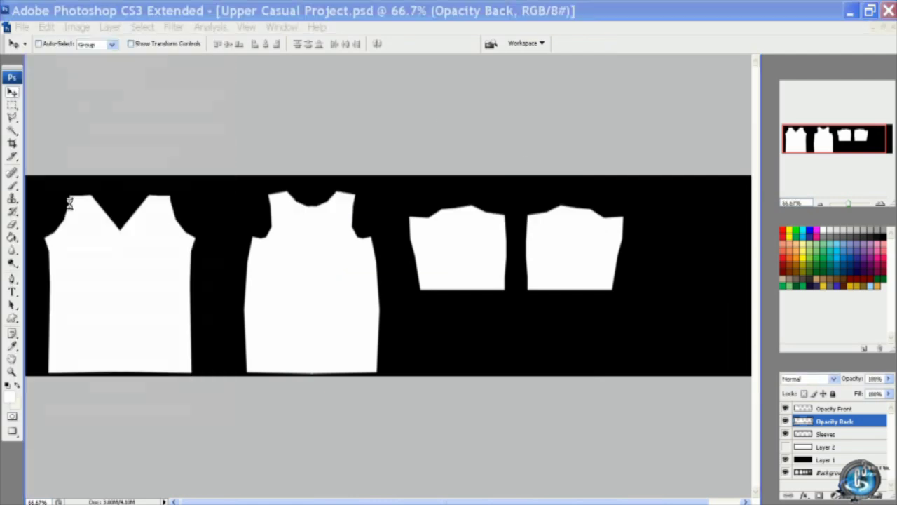
{"action": "key", "text": "ctrl+shift+s"}
{"action": "left_click", "coordinate": [540, 282]}
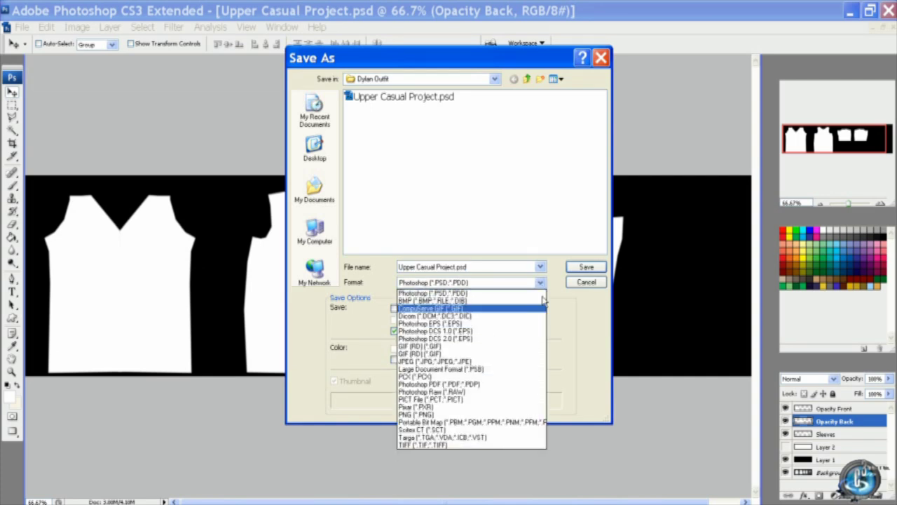
{"action": "left_click", "coordinate": [531, 361]}
{"action": "left_click", "coordinate": [493, 267]}
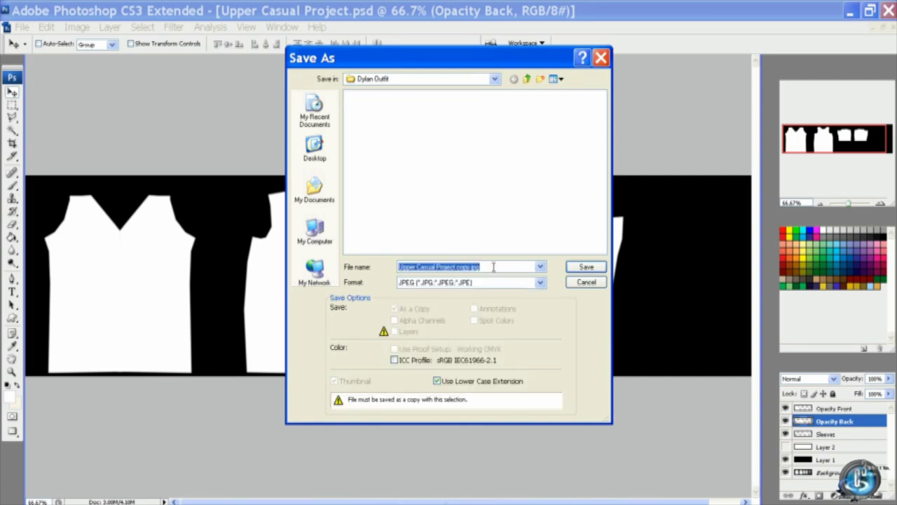
{"action": "type", "text": "Upper Opacity"}
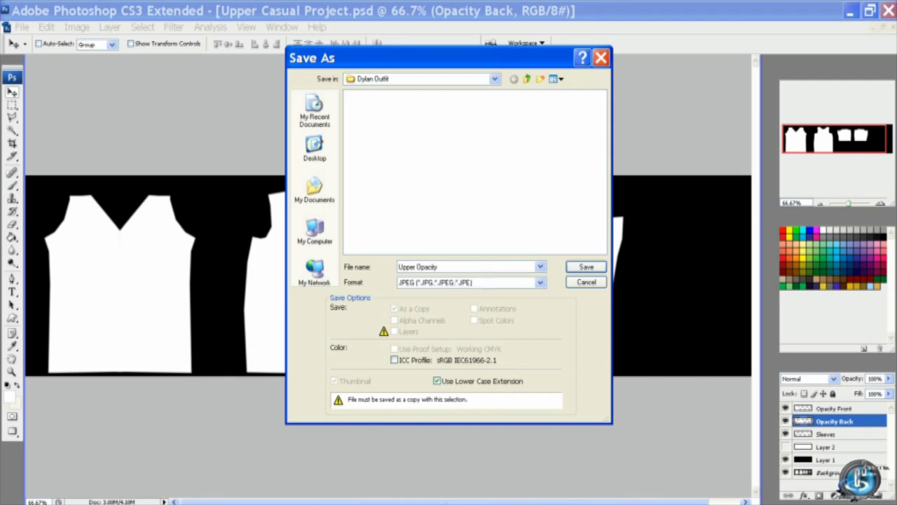
{"action": "left_click", "coordinate": [582, 267]}
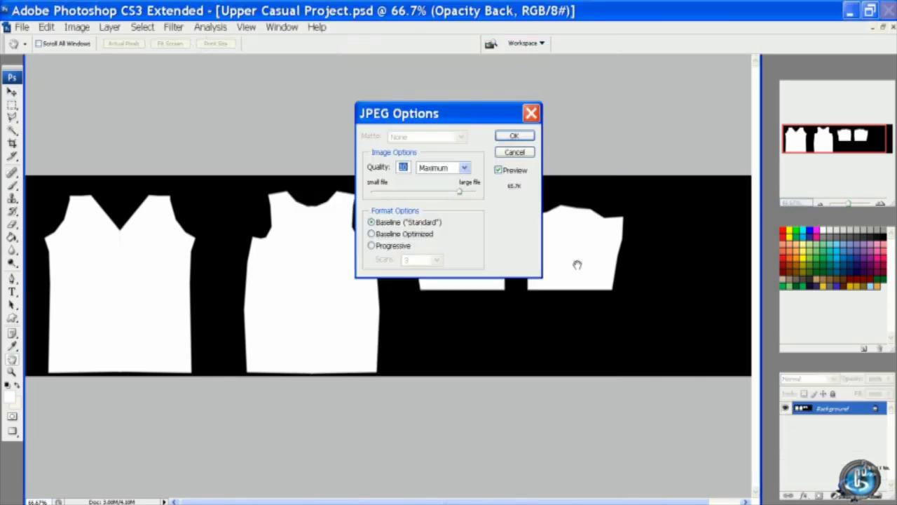
{"action": "left_click", "coordinate": [515, 136]}
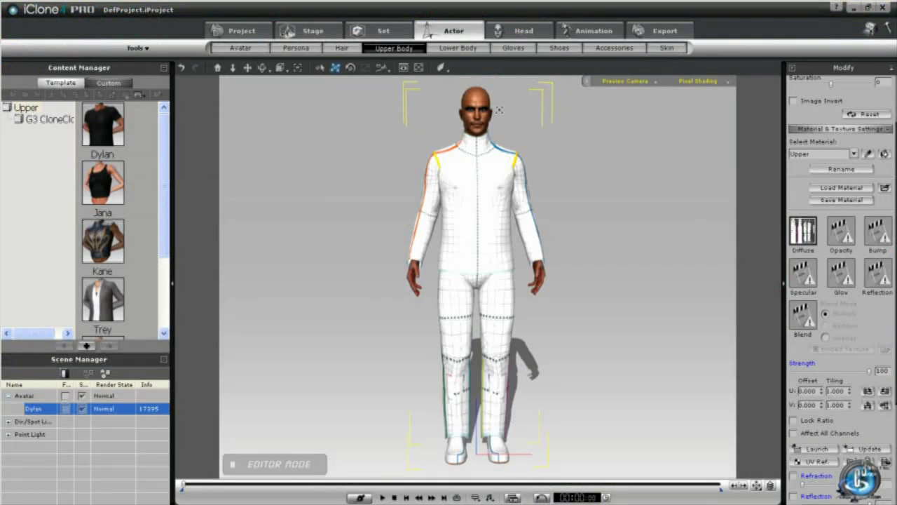
- Load Dylan Outfit\Upper Opacity.jpg into the Upper material's Opacity channel and orbit to check the V-neck cut
{"action": "left_click", "coordinate": [834, 234]}
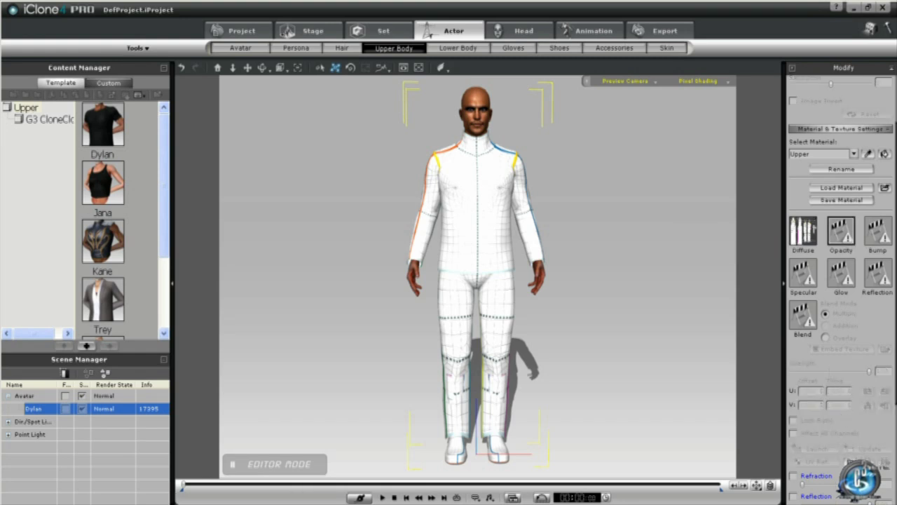
{"action": "double_click", "coordinate": [835, 235]}
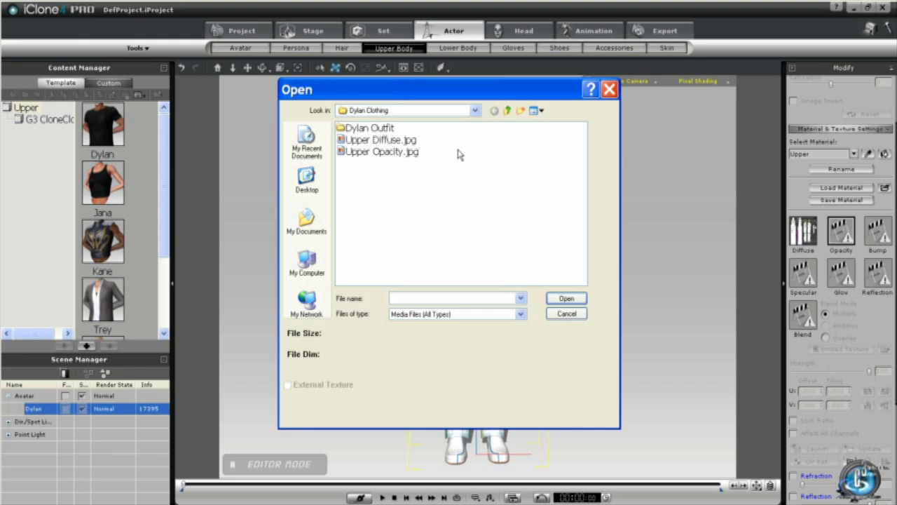
{"action": "left_click", "coordinate": [380, 129]}
{"action": "double_click", "coordinate": [381, 129]}
{"action": "left_click", "coordinate": [381, 128]}
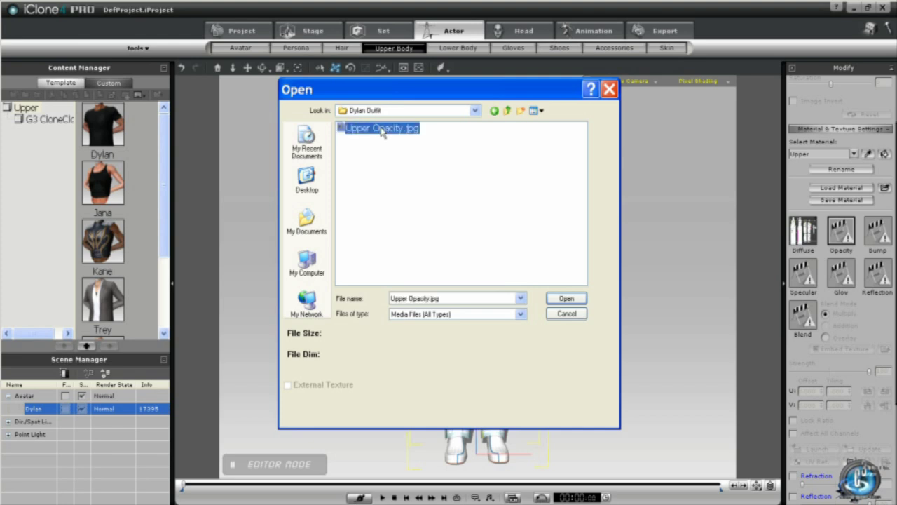
{"action": "left_click", "coordinate": [567, 299]}
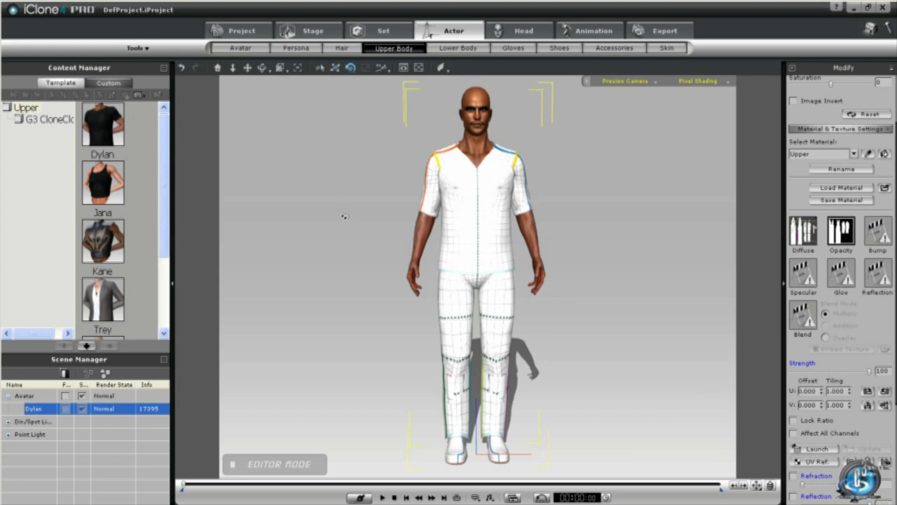
{"action": "left_click_drag", "start_coordinate": [345, 216], "coordinate": [371, 263]}
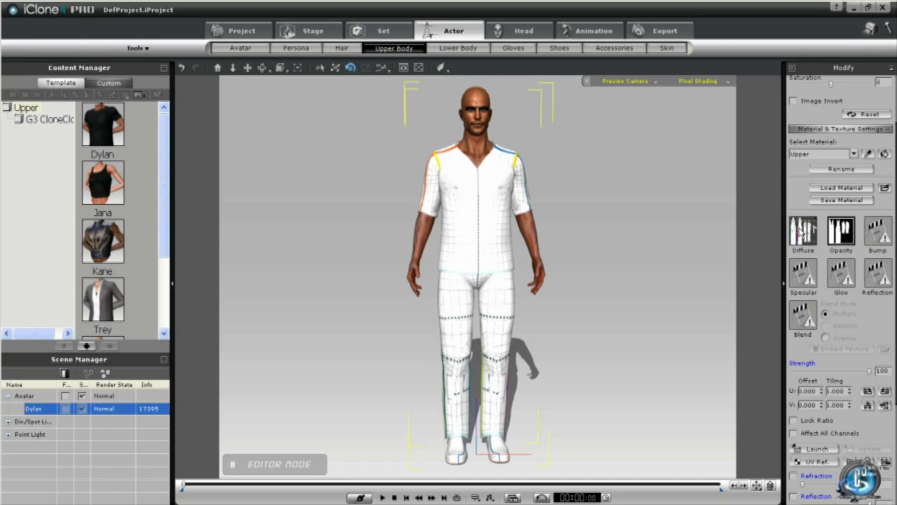
{"action": "left_click", "coordinate": [800, 232]}
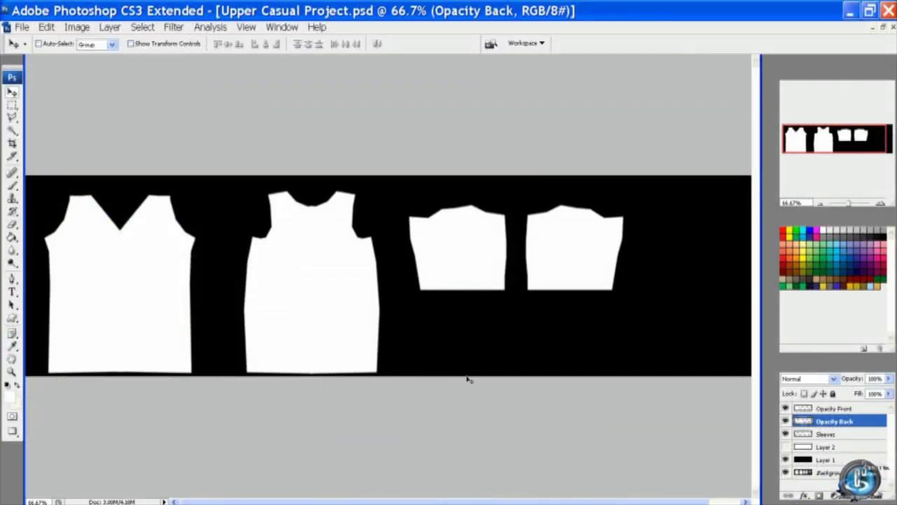
- Magic-wand the front piece on Opacity Front and give it an argyle Pattern Fill at 40% scale
{"action": "left_click", "coordinate": [800, 409]}
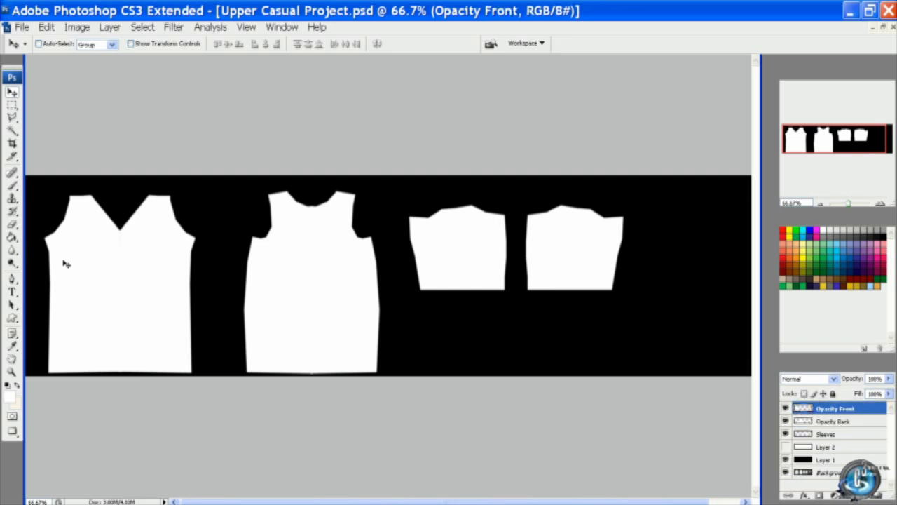
{"action": "left_click", "coordinate": [12, 131]}
{"action": "left_click", "coordinate": [141, 276]}
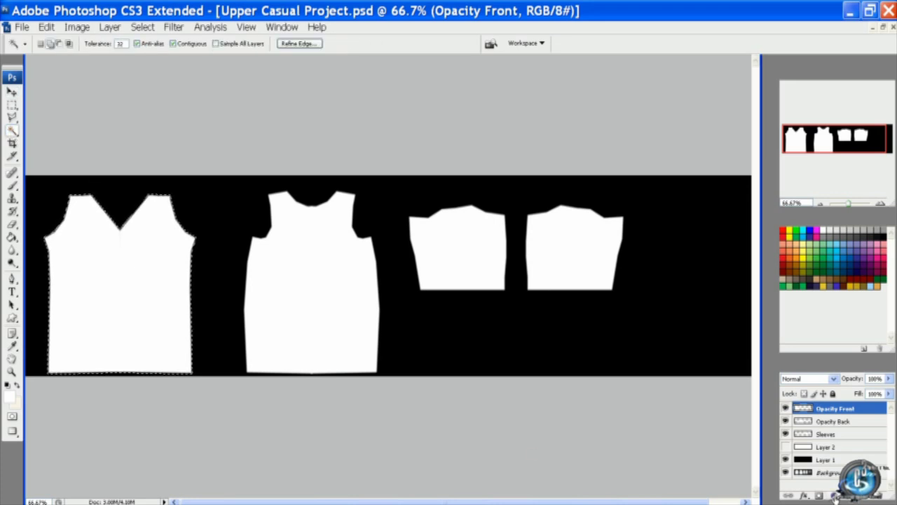
{"action": "left_click", "coordinate": [831, 495]}
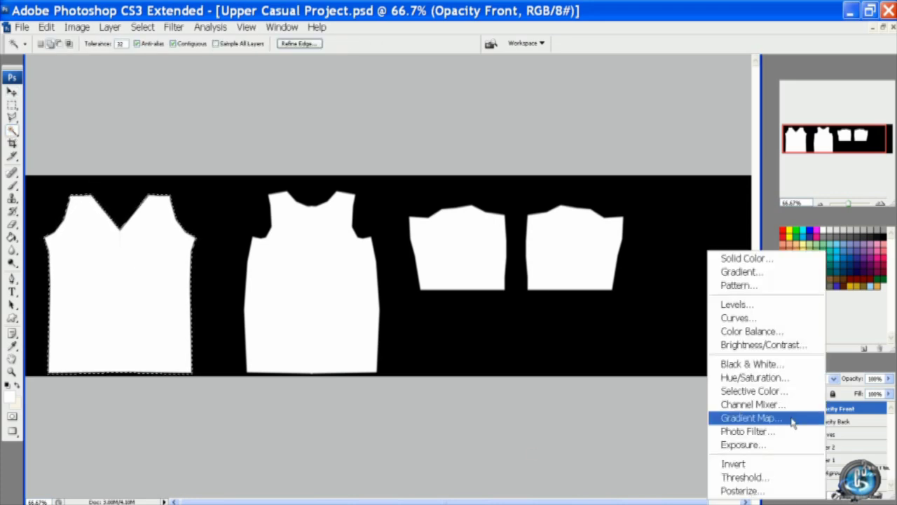
{"action": "left_click", "coordinate": [765, 285]}
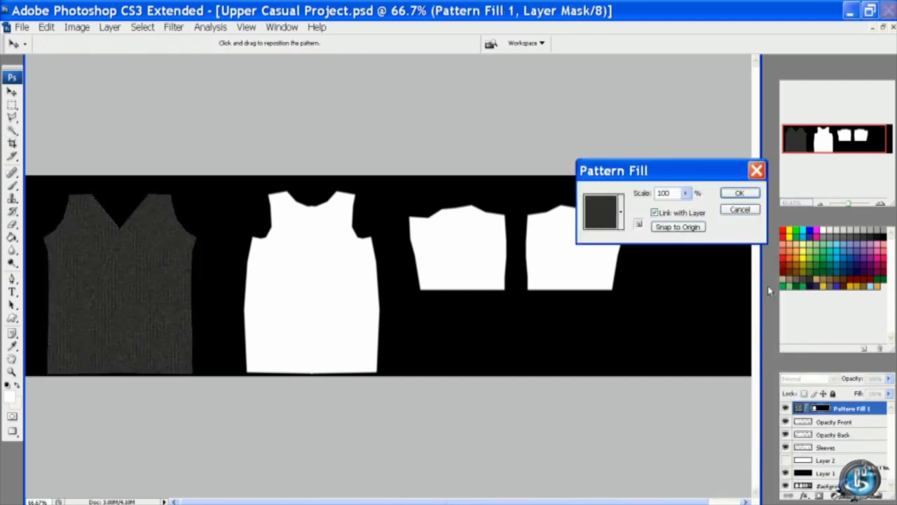
{"action": "left_click", "coordinate": [622, 211]}
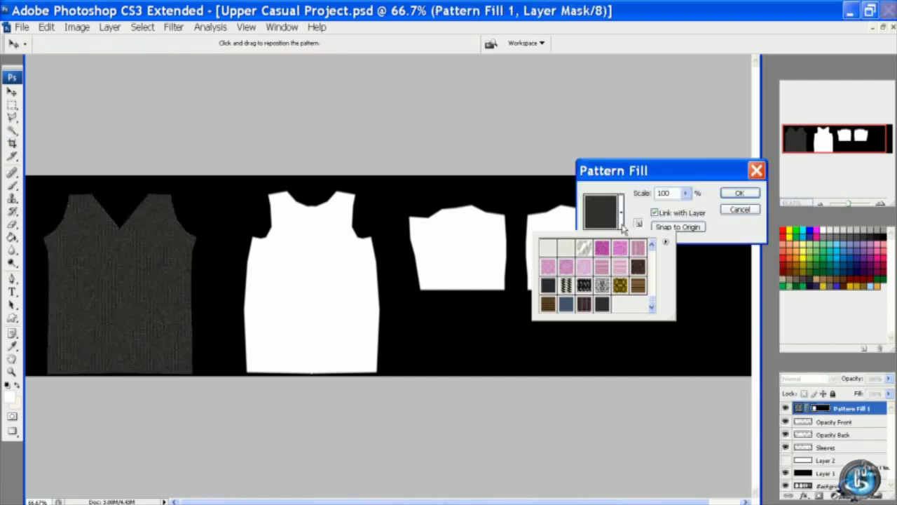
{"action": "left_click", "coordinate": [585, 305]}
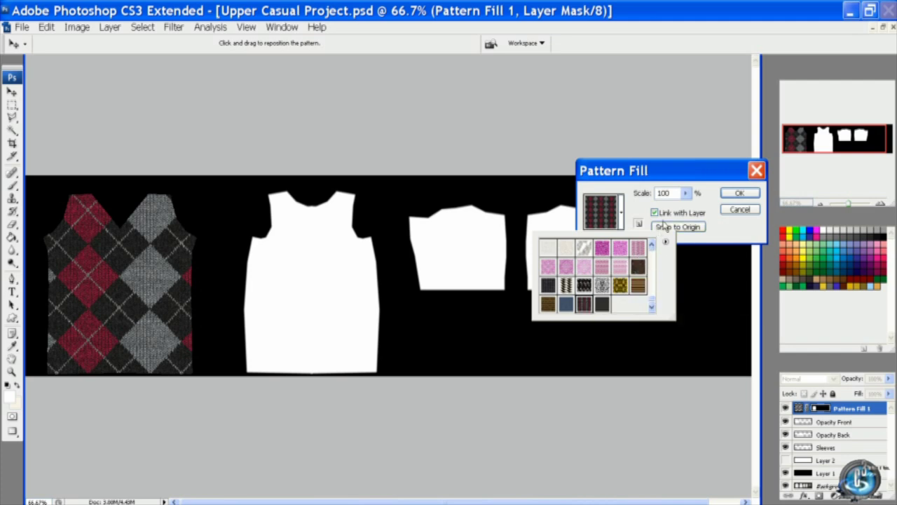
{"action": "left_click", "coordinate": [685, 195]}
{"action": "left_click_drag", "start_coordinate": [686, 198], "coordinate": [685, 204]}
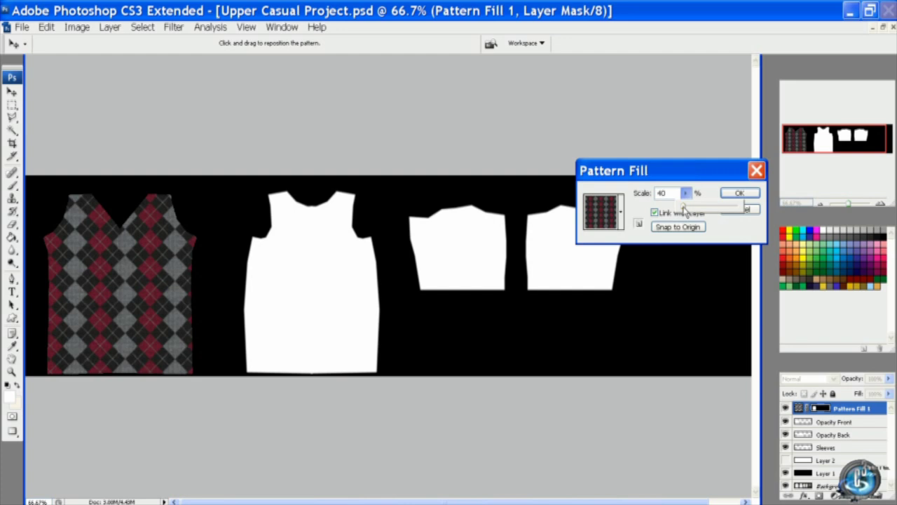
{"action": "left_click", "coordinate": [739, 192]}
{"action": "key", "text": "w"}
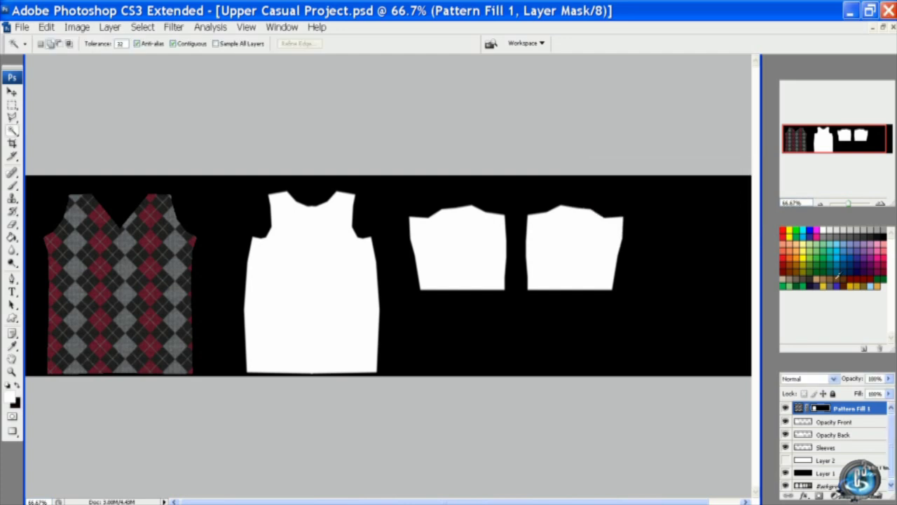
- Magic-wand the back piece on Opacity Back and give it an argyle Pattern Fill at 40% scale
{"action": "left_click", "coordinate": [831, 436]}
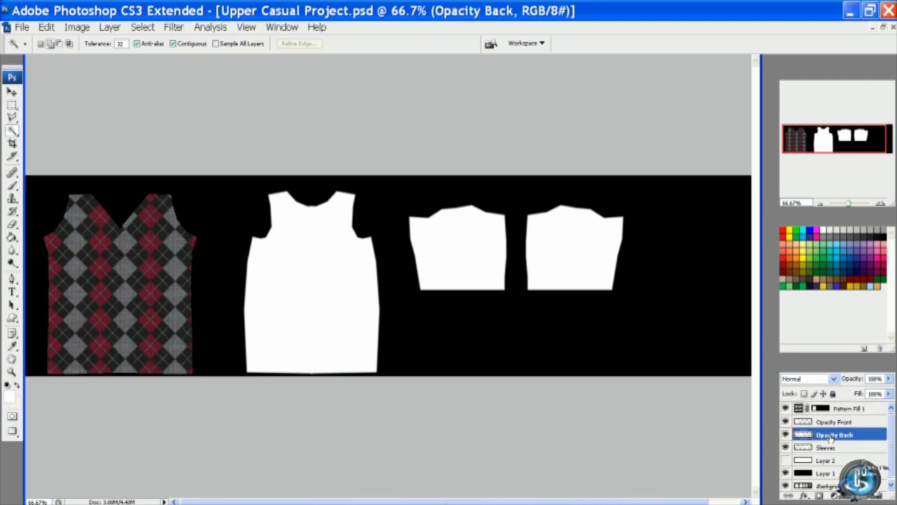
{"action": "left_click", "coordinate": [275, 306]}
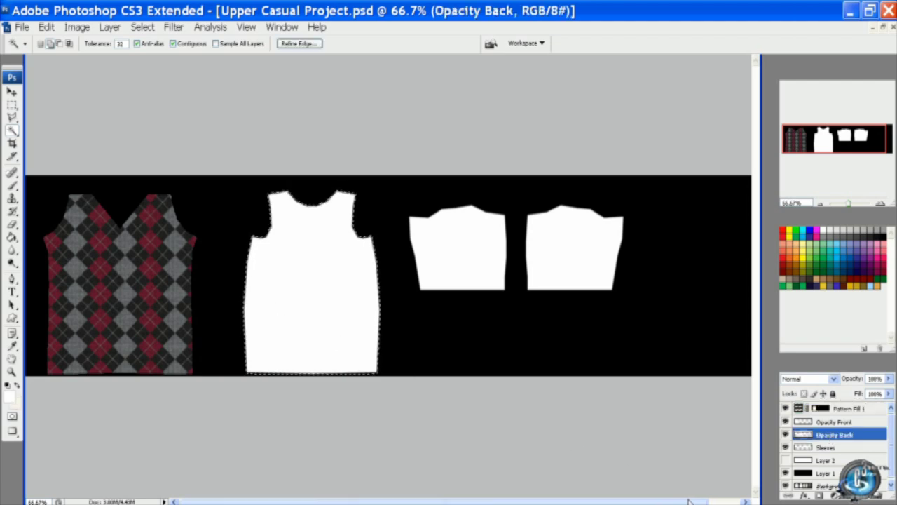
{"action": "left_click", "coordinate": [836, 494]}
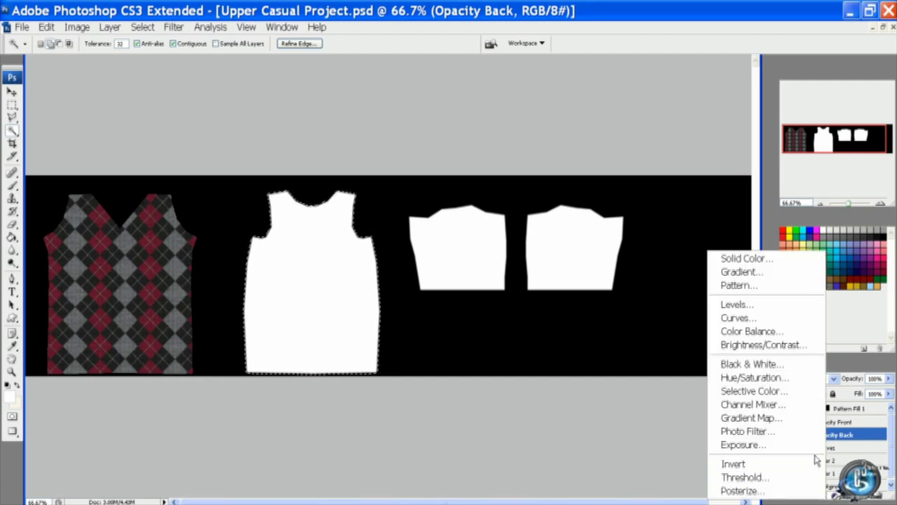
{"action": "left_click", "coordinate": [736, 286]}
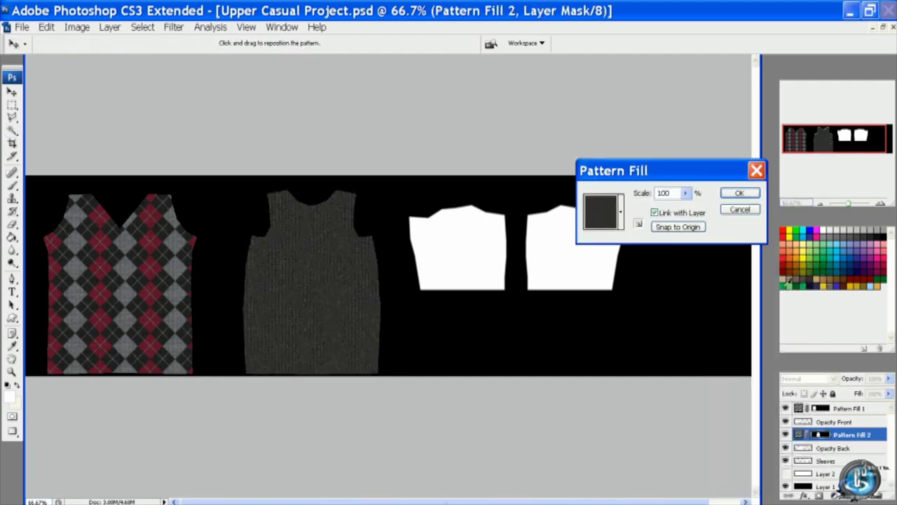
{"action": "left_click", "coordinate": [621, 212]}
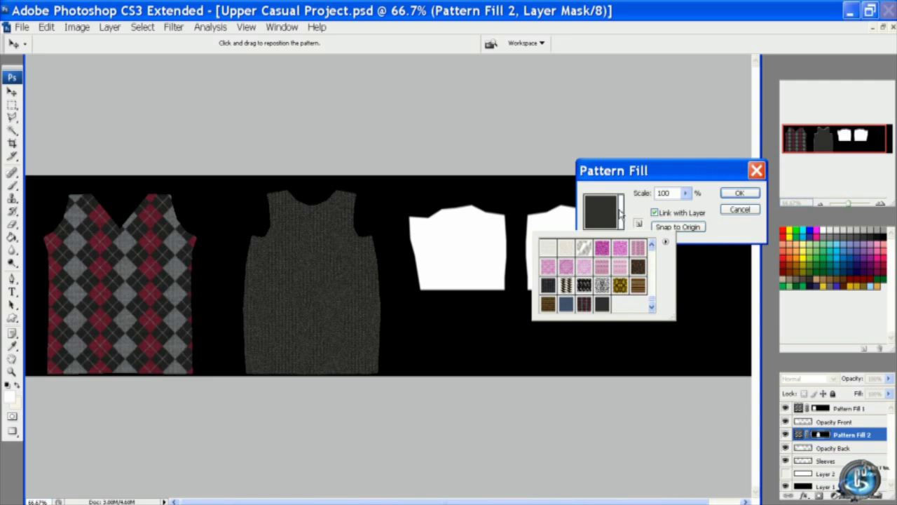
{"action": "left_click", "coordinate": [585, 304]}
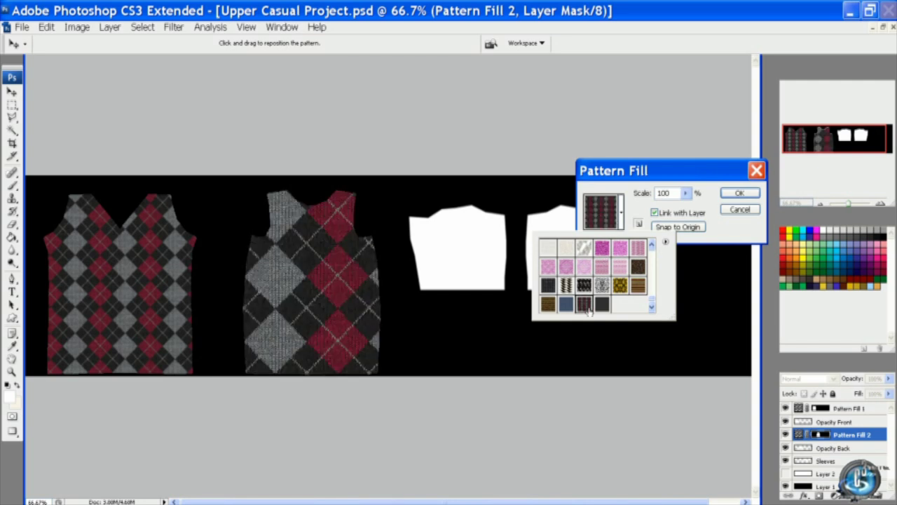
{"action": "left_click", "coordinate": [686, 193]}
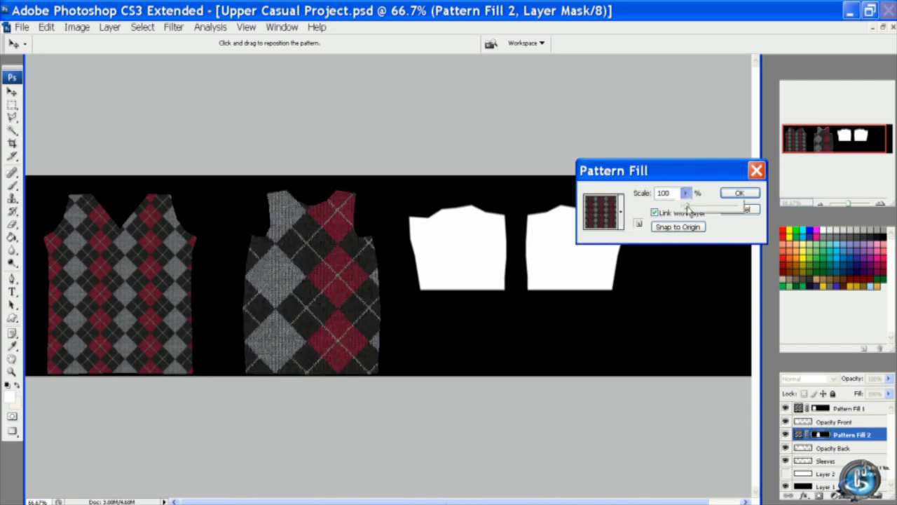
{"action": "left_click_drag", "start_coordinate": [688, 208], "coordinate": [686, 211]}
{"action": "left_click", "coordinate": [730, 196]}
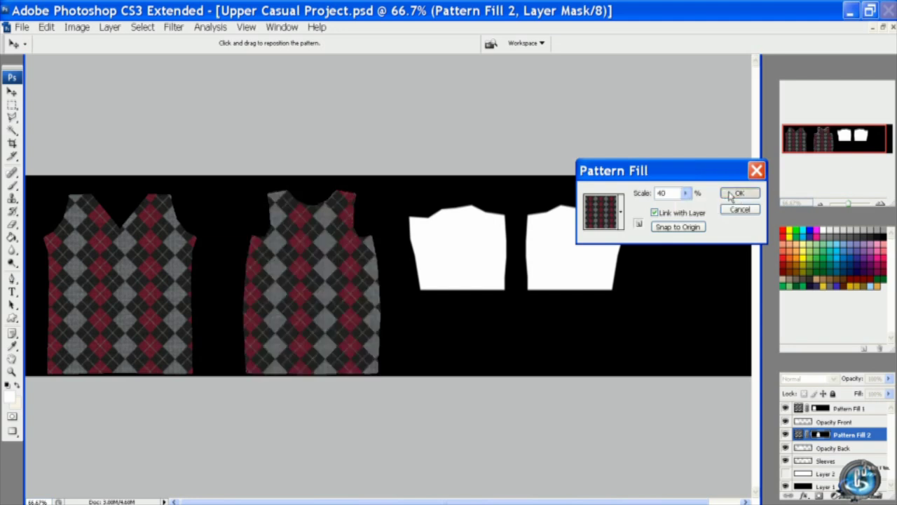
{"action": "left_click", "coordinate": [730, 197]}
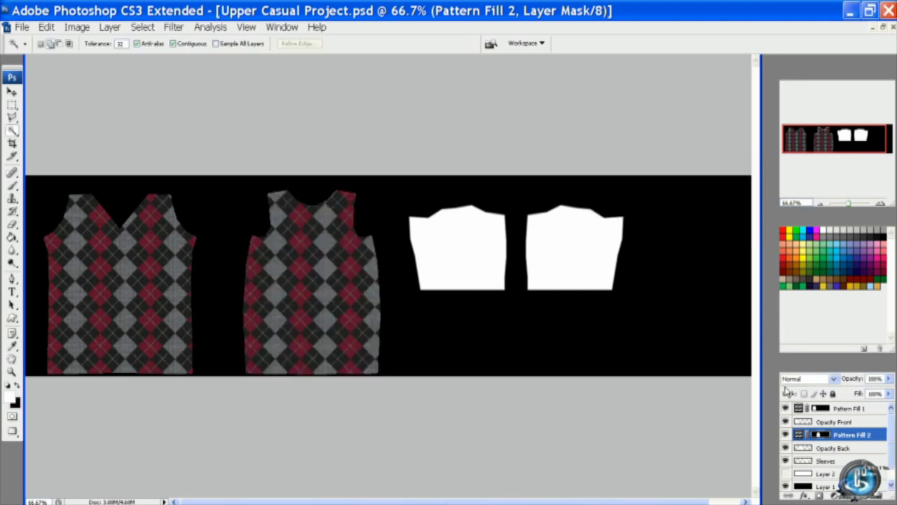
{"action": "left_click", "coordinate": [825, 461]}
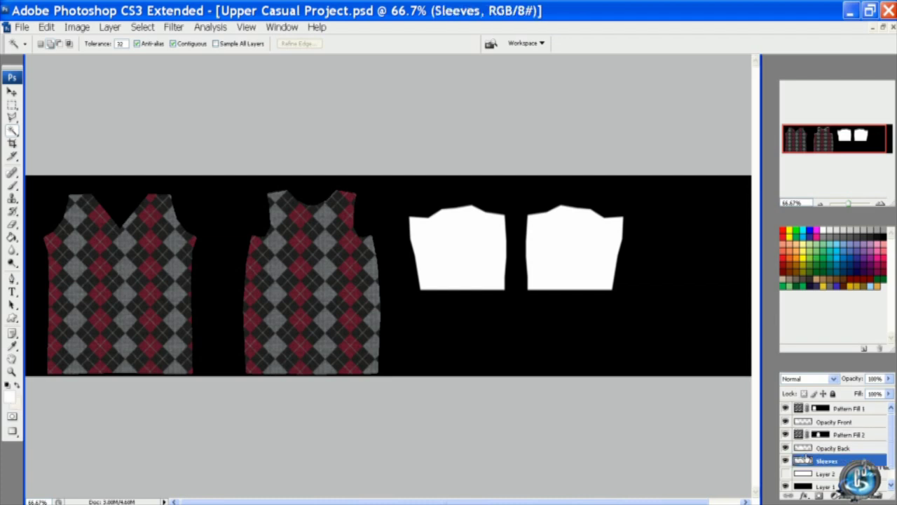
- Select both sleeve pieces and add a dark gray knit Pattern Fill at 100% scale
{"action": "left_click", "coordinate": [445, 262]}
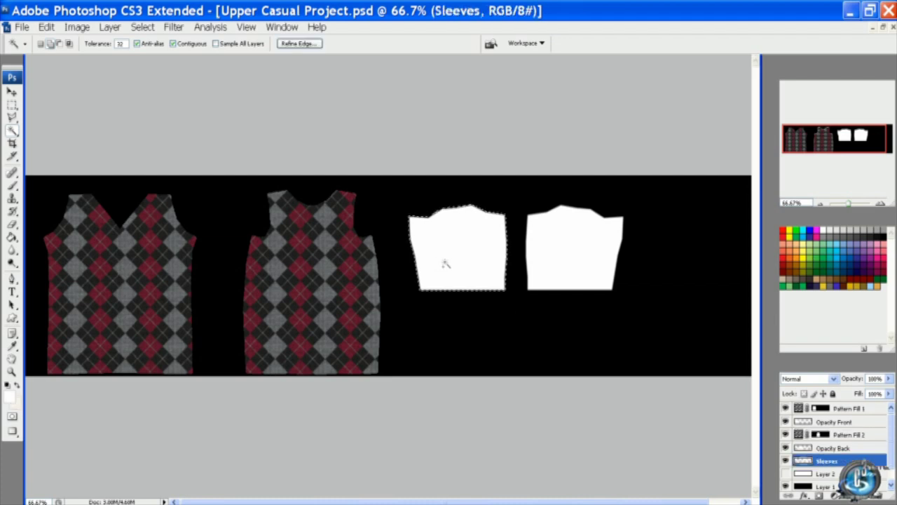
{"action": "left_click", "coordinate": [571, 259], "text": "shift"}
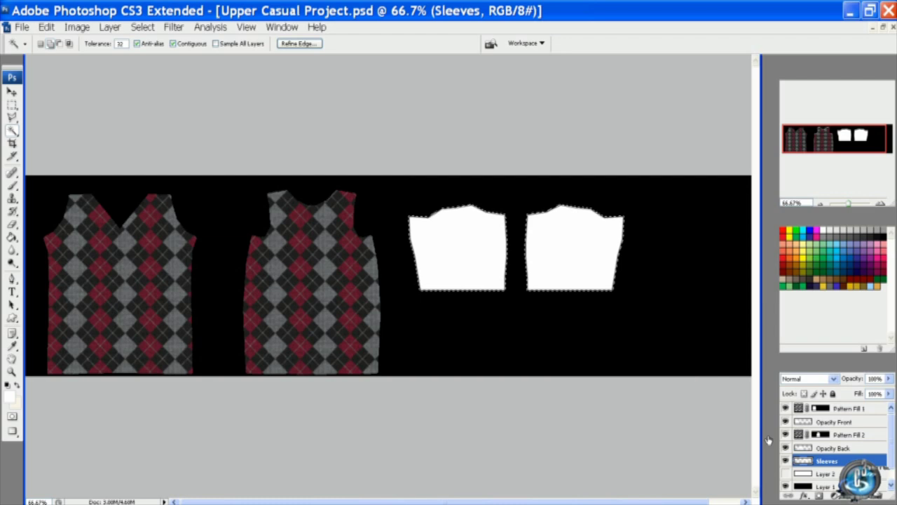
{"action": "left_click", "coordinate": [834, 495]}
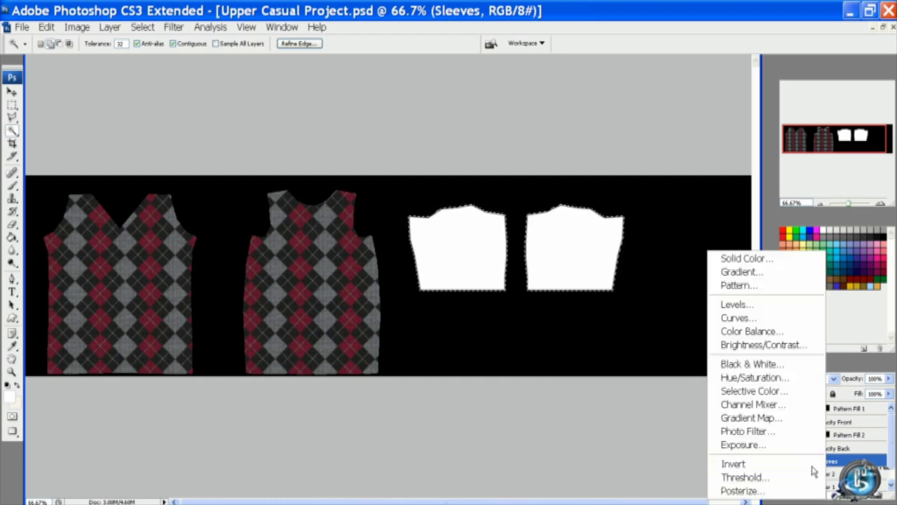
{"action": "left_click", "coordinate": [757, 286]}
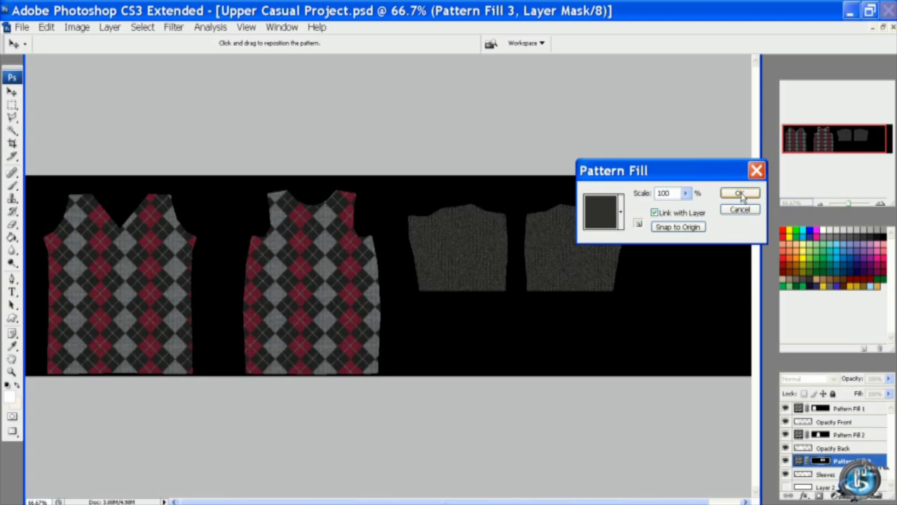
{"action": "left_click", "coordinate": [741, 193]}
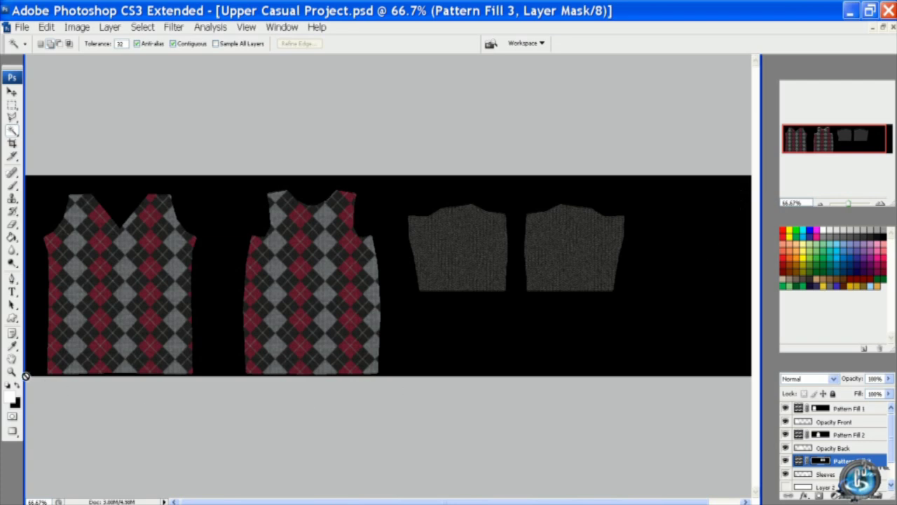
- Draw a rectangle bar across both vest hems, move Shape 1 to the top, and rasterize it
{"action": "left_click", "coordinate": [11, 319]}
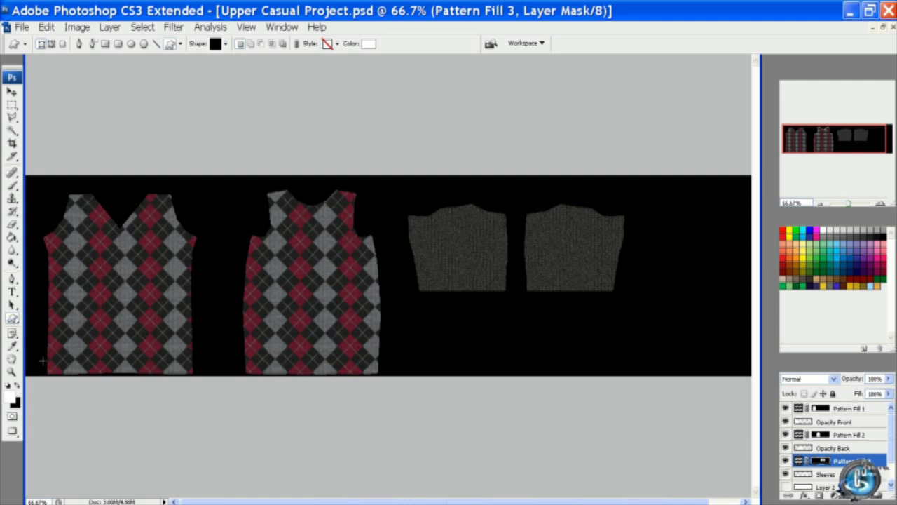
{"action": "left_click_drag", "start_coordinate": [47, 360], "coordinate": [385, 374]}
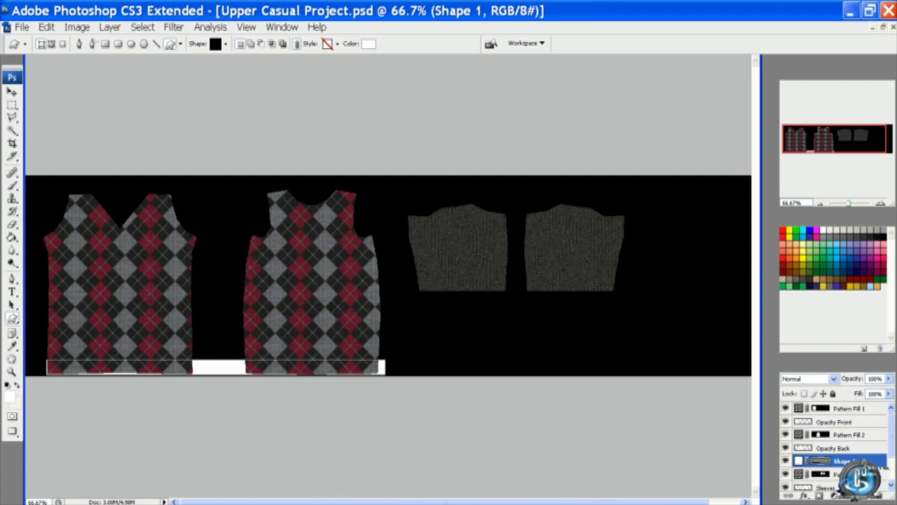
{"action": "left_click_drag", "start_coordinate": [862, 462], "coordinate": [861, 408]}
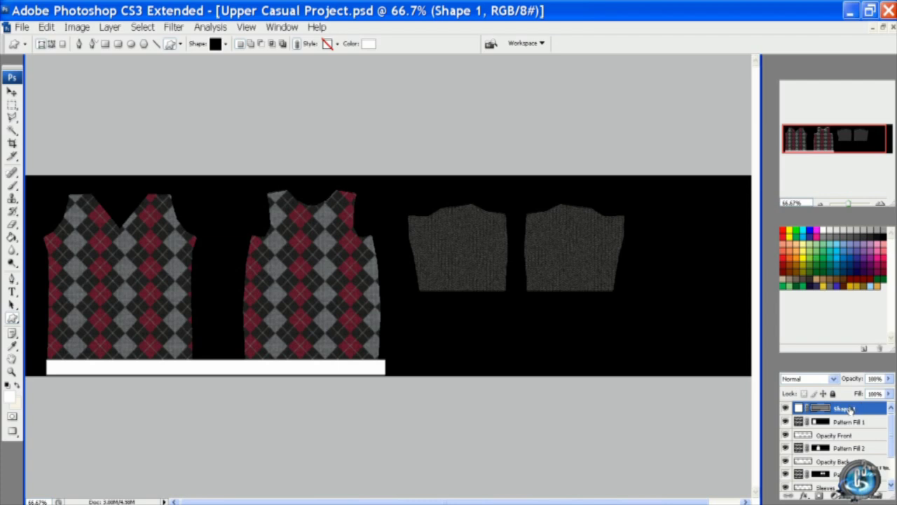
{"action": "left_click", "coordinate": [13, 131]}
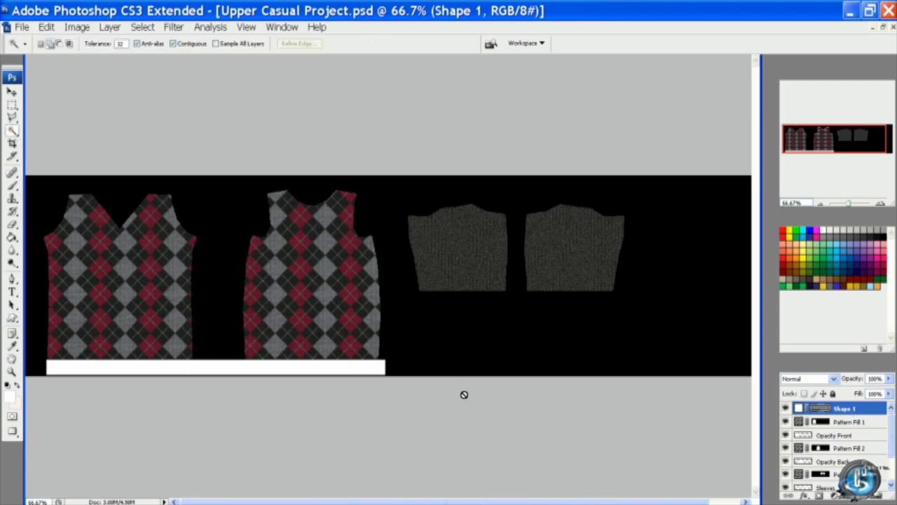
{"action": "right_click", "coordinate": [851, 411]}
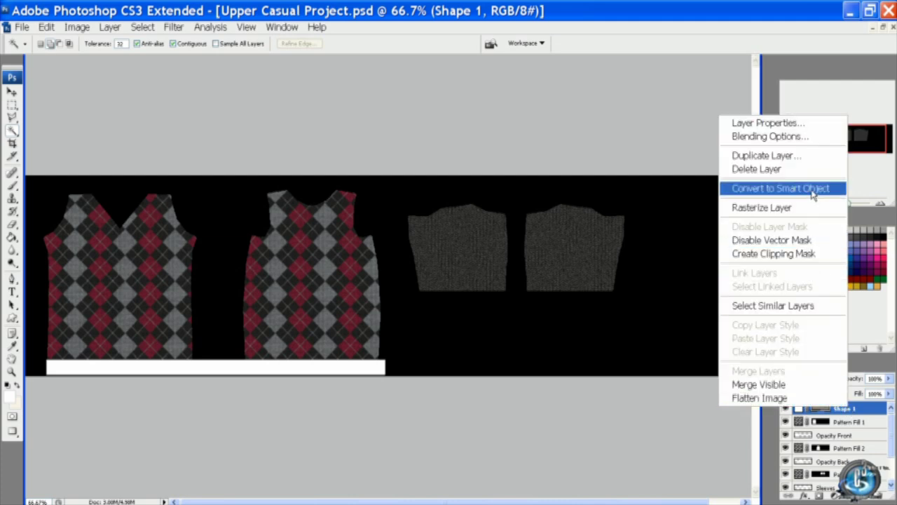
{"action": "left_click", "coordinate": [813, 190]}
{"action": "right_click", "coordinate": [854, 410]}
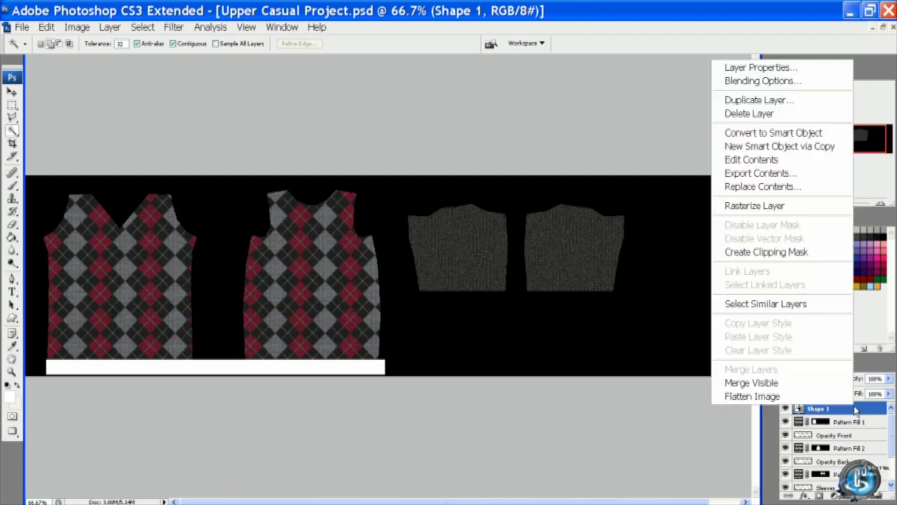
{"action": "left_click", "coordinate": [821, 207]}
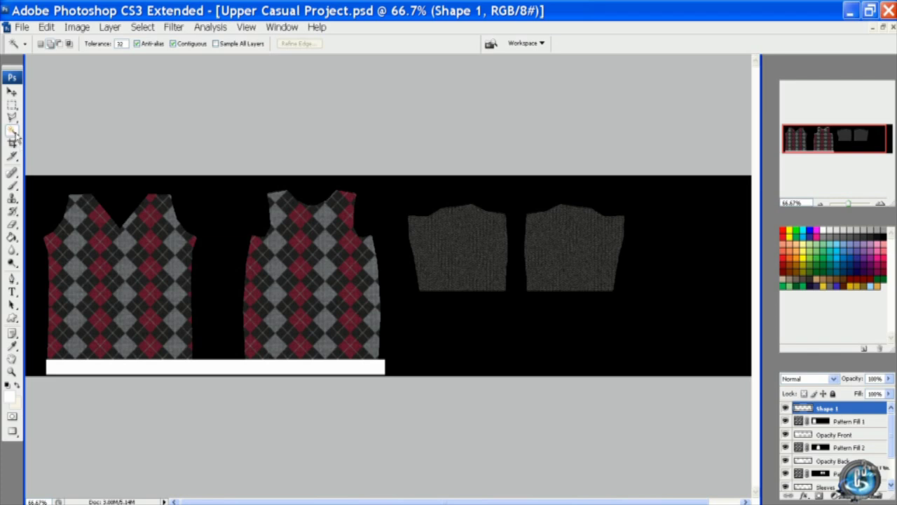
- Select the hem bar and fill it with the dark gray knit pattern
{"action": "left_click", "coordinate": [141, 368]}
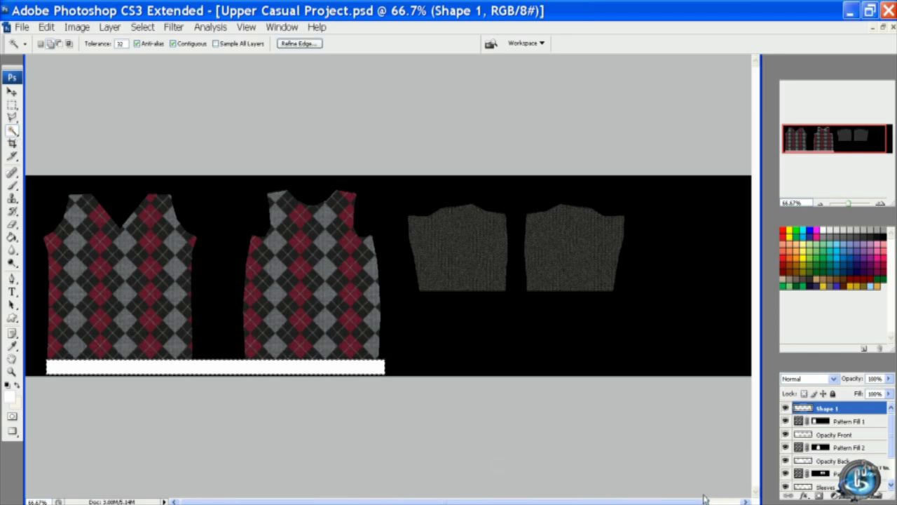
{"action": "left_click", "coordinate": [836, 496]}
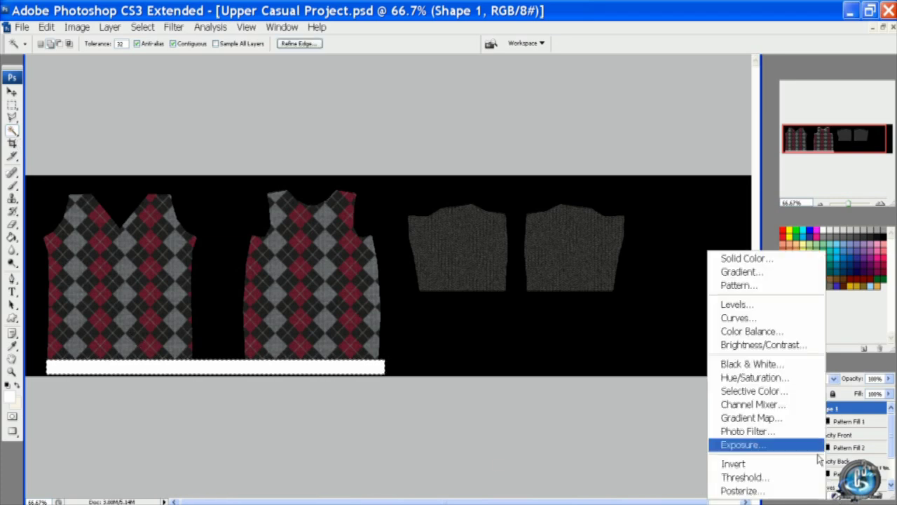
{"action": "left_click", "coordinate": [780, 286]}
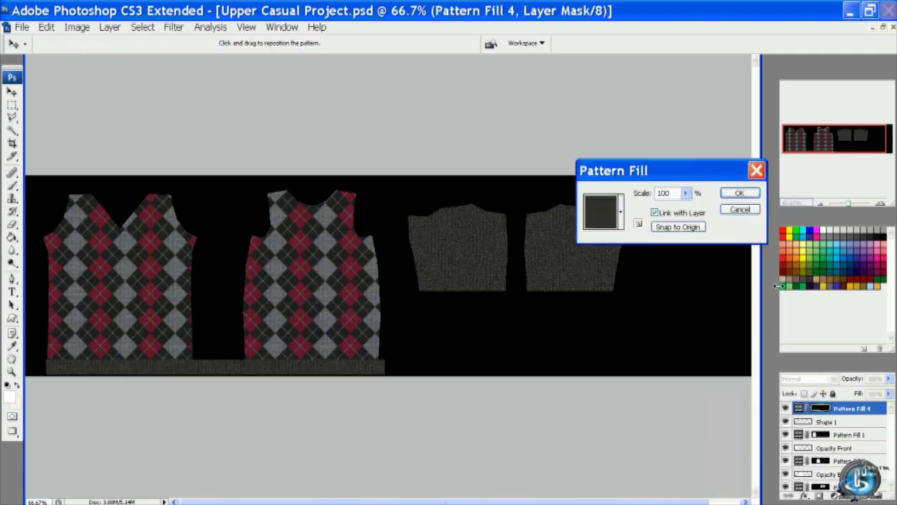
{"action": "left_click", "coordinate": [741, 192]}
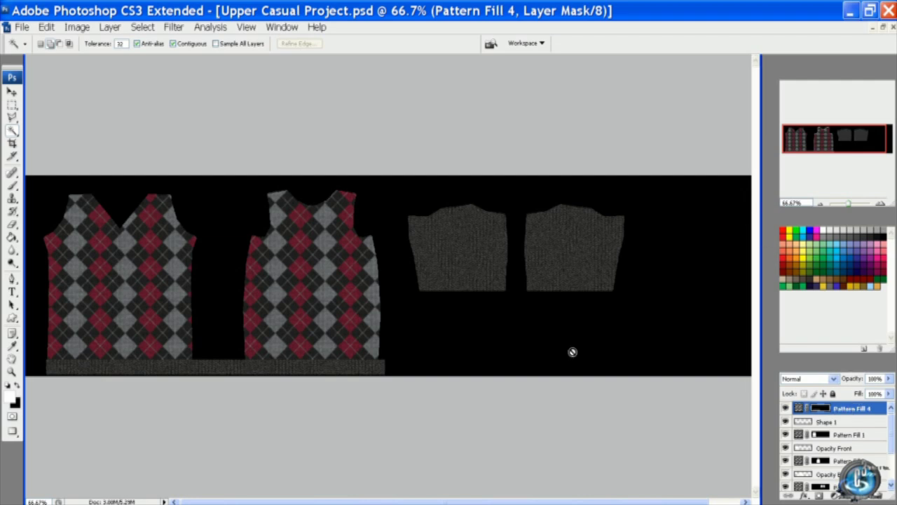
- Polygon-lasso the front V-neck edge and fill it with the dark gray knit pattern at 100%
{"action": "left_click", "coordinate": [12, 118]}
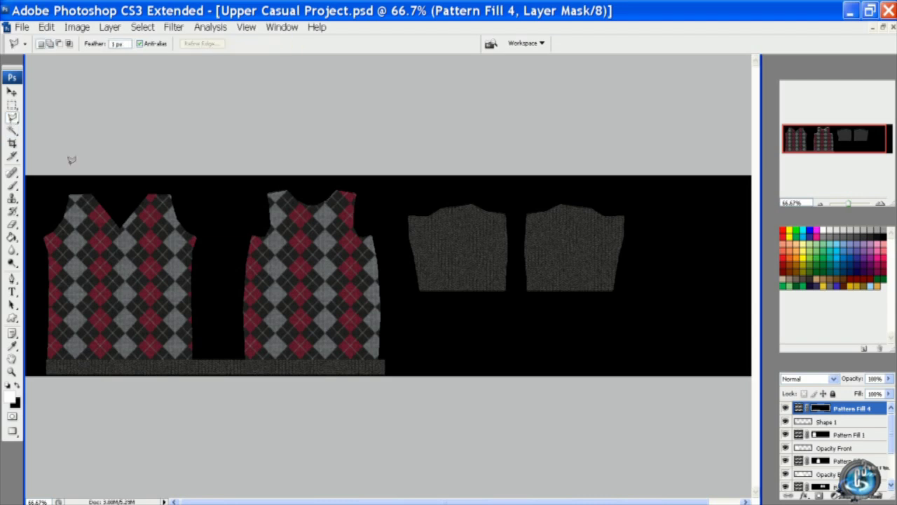
{"action": "left_click", "coordinate": [88, 193]}
{"action": "left_click", "coordinate": [121, 226]}
{"action": "left_click", "coordinate": [149, 189]}
{"action": "left_click", "coordinate": [122, 226]}
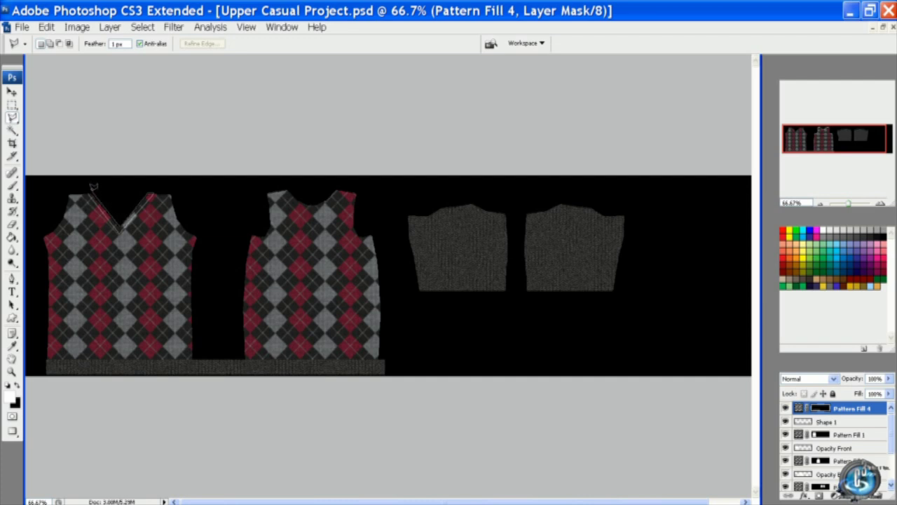
{"action": "left_click", "coordinate": [89, 187]}
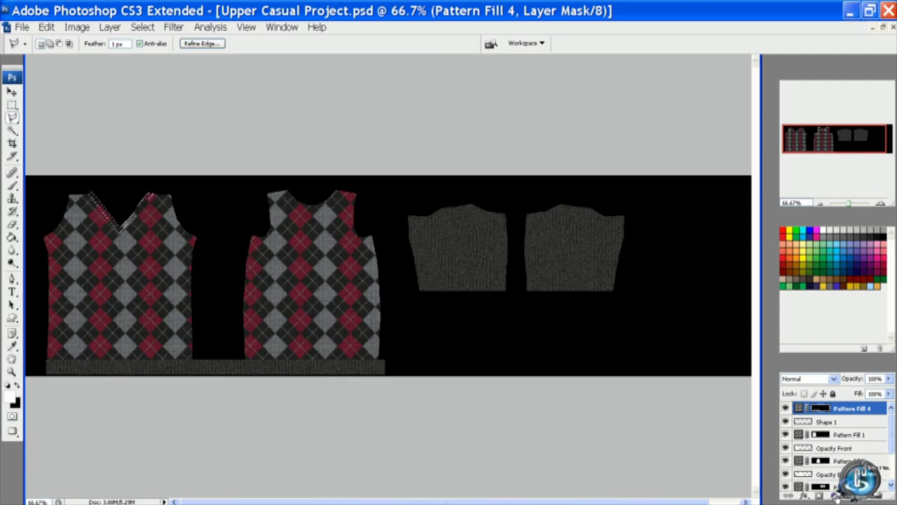
{"action": "left_click", "coordinate": [836, 496]}
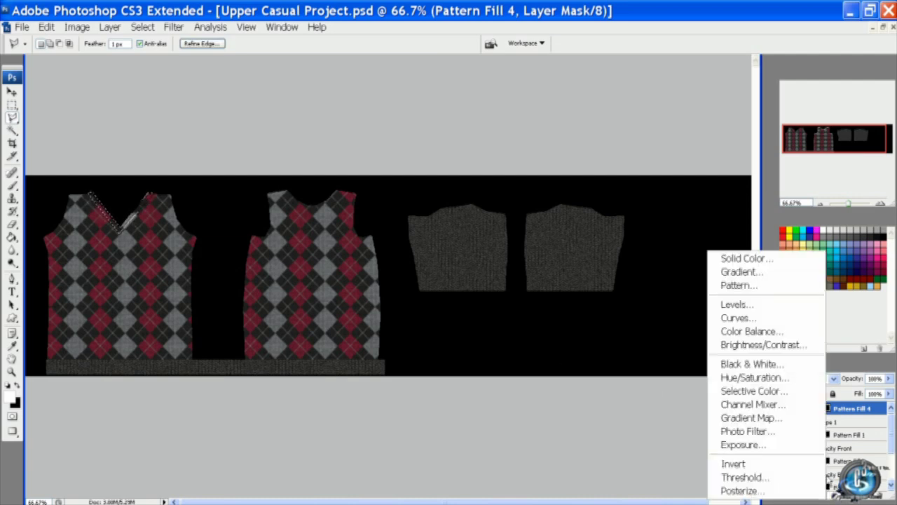
{"action": "left_click", "coordinate": [775, 284]}
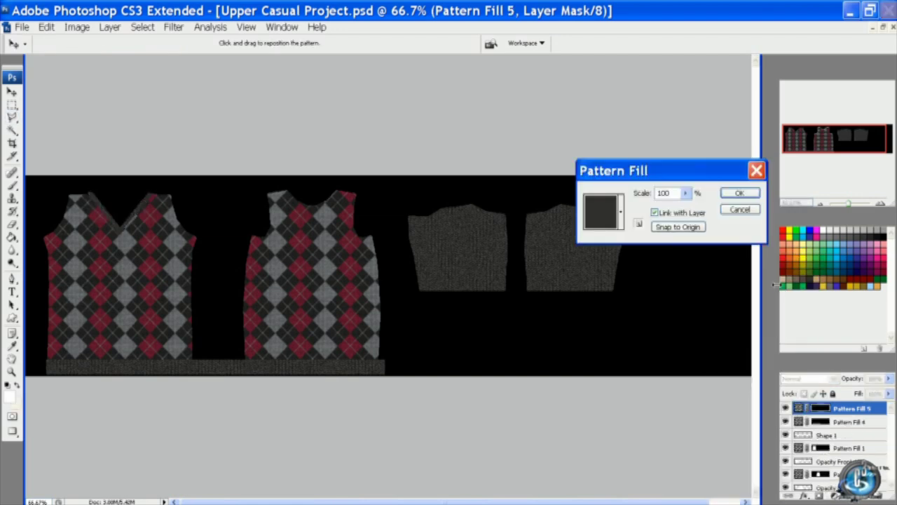
{"action": "left_click", "coordinate": [740, 193]}
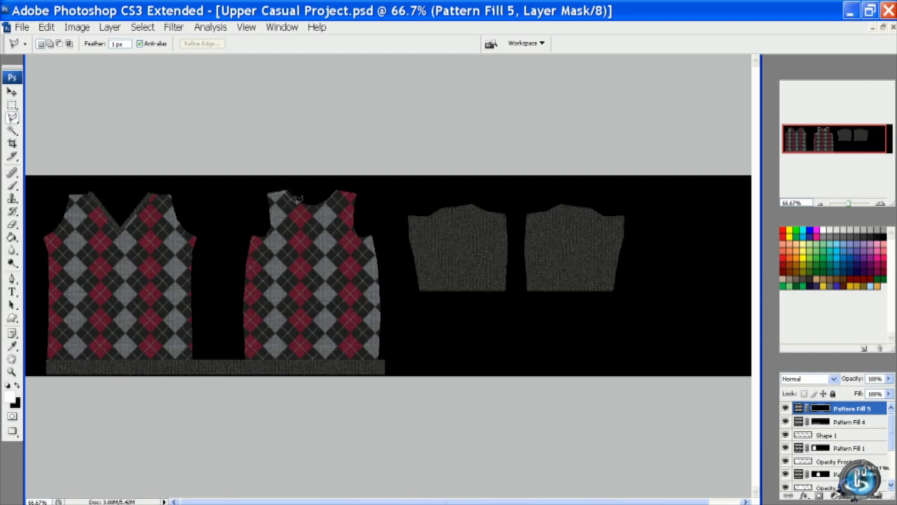
- Lasso the back piece's rounded neckline and fill it with the dark gray knit pattern at 100%
{"action": "left_click_drag", "start_coordinate": [307, 202], "coordinate": [323, 205]}
{"action": "mouse_move", "coordinate": [328, 202]}
{"action": "left_mouse_down"}
{"action": "mouse_move", "coordinate": [344, 187]}
{"action": "mouse_move", "coordinate": [313, 195]}
{"action": "mouse_move", "coordinate": [293, 187]}
{"action": "left_mouse_up"}
{"action": "left_click_drag", "start_coordinate": [284, 184], "coordinate": [284, 186]}
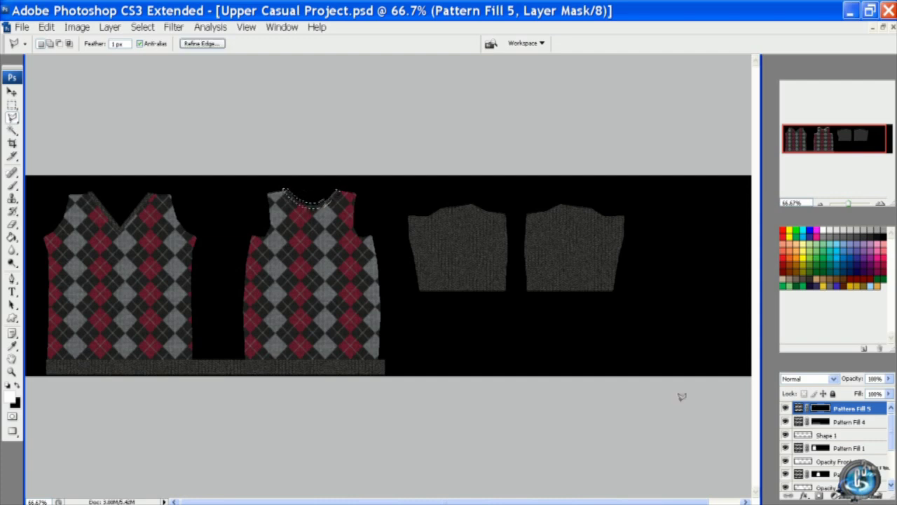
{"action": "left_click", "coordinate": [839, 498]}
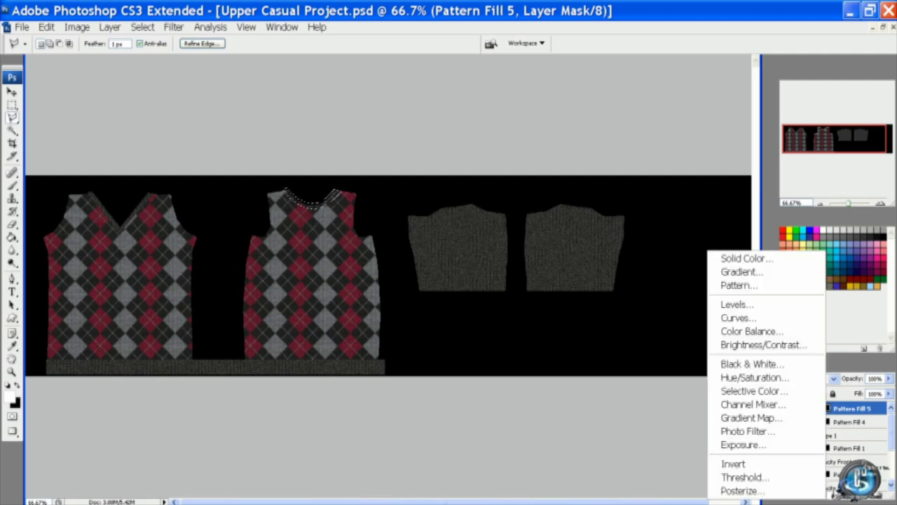
{"action": "left_click", "coordinate": [778, 293]}
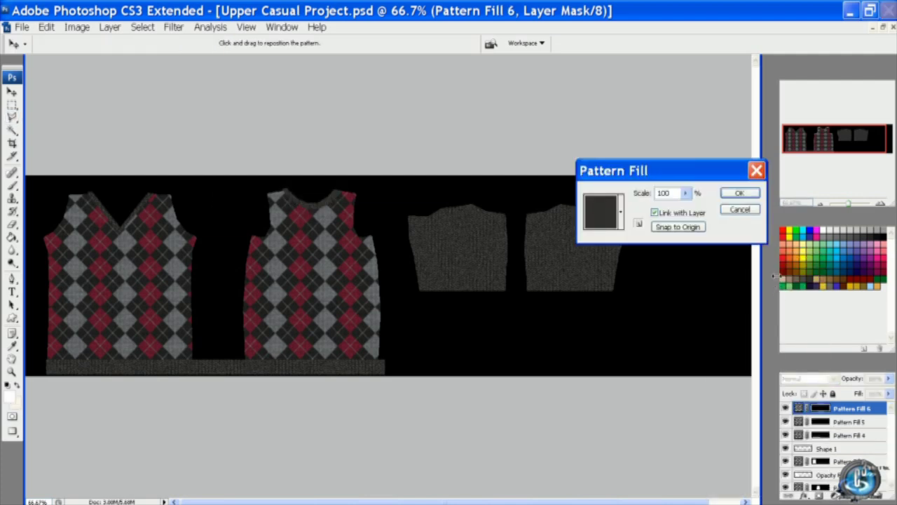
{"action": "left_click", "coordinate": [741, 193]}
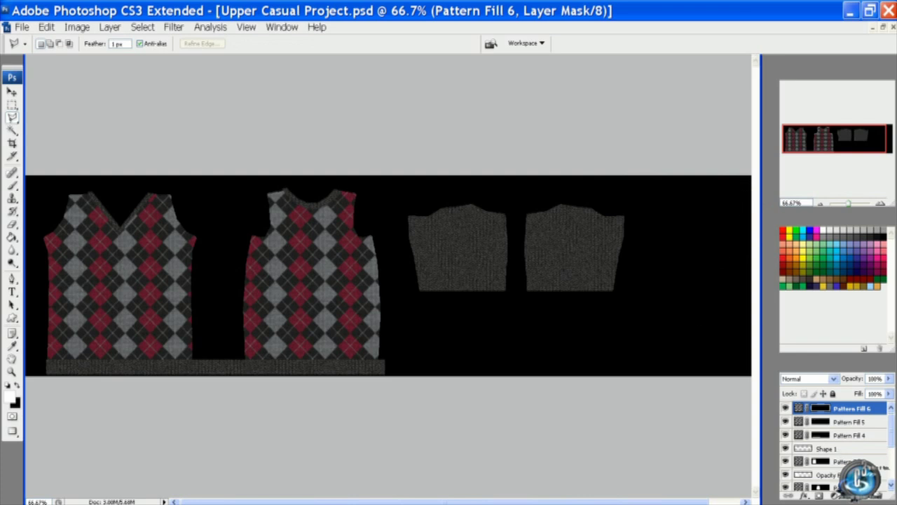
{"action": "scroll", "coordinate": [892, 432], "scroll_direction": "down", "scroll_amount": 2}
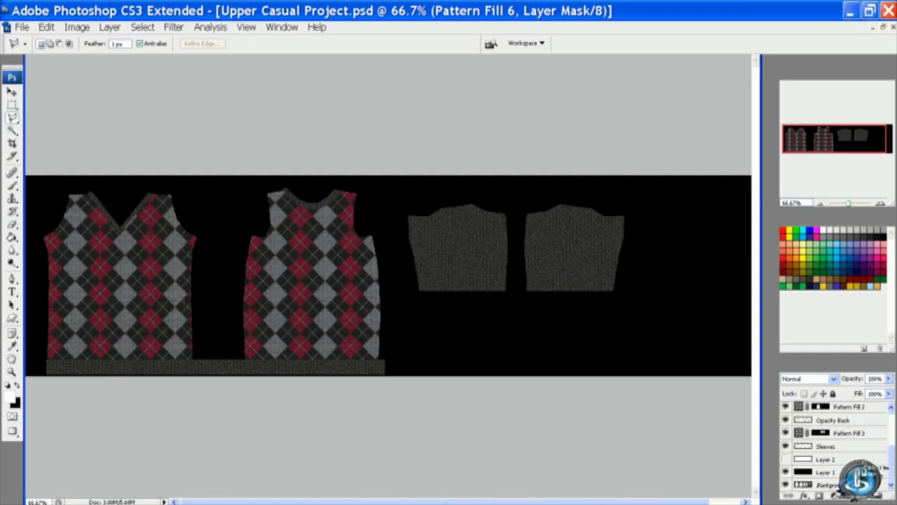
- Duplicate Layer 1 via the Layer menu
{"action": "left_click", "coordinate": [821, 475]}
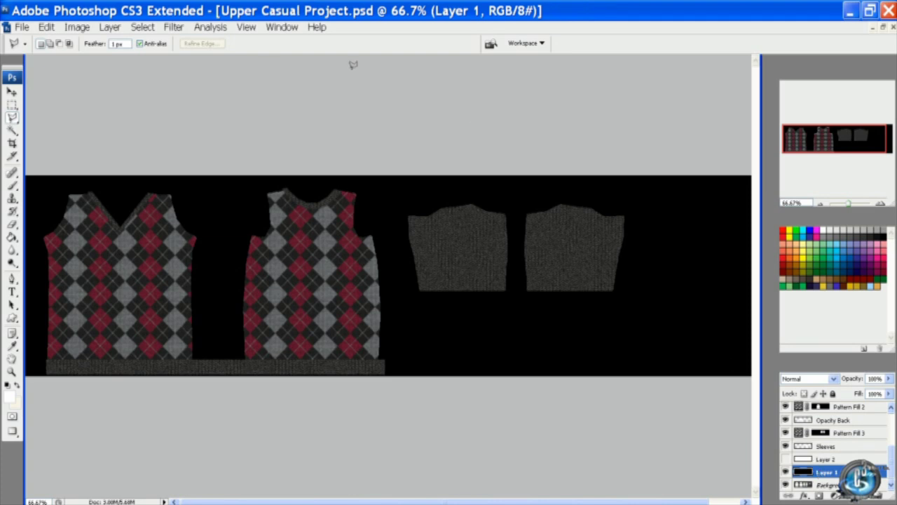
{"action": "left_click", "coordinate": [110, 28]}
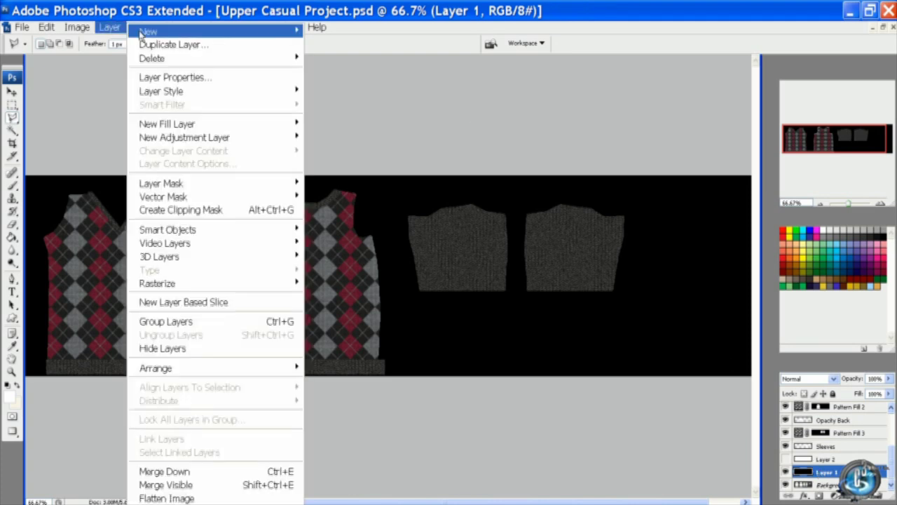
{"action": "left_click", "coordinate": [175, 45]}
{"action": "left_click", "coordinate": [541, 155]}
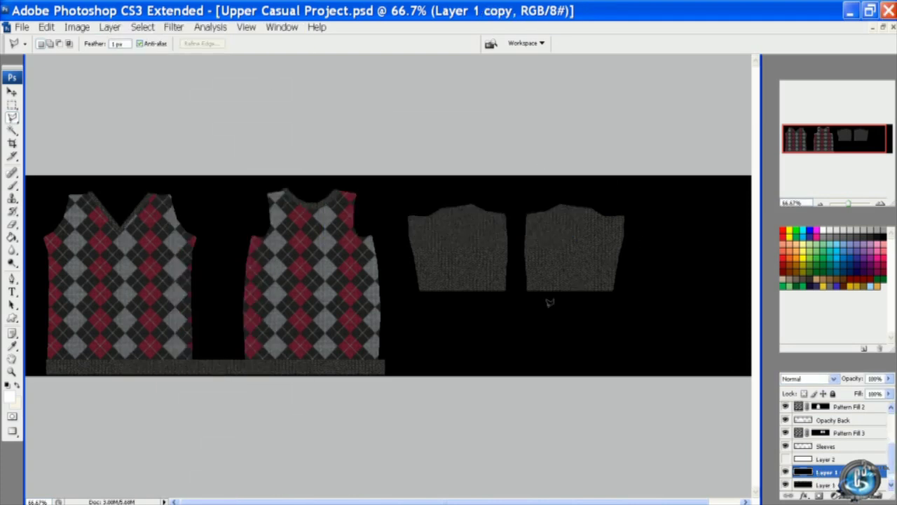
- Sample dark grey #474747 from the knit band and paint-bucket the black background with it
{"action": "left_click", "coordinate": [10, 394]}
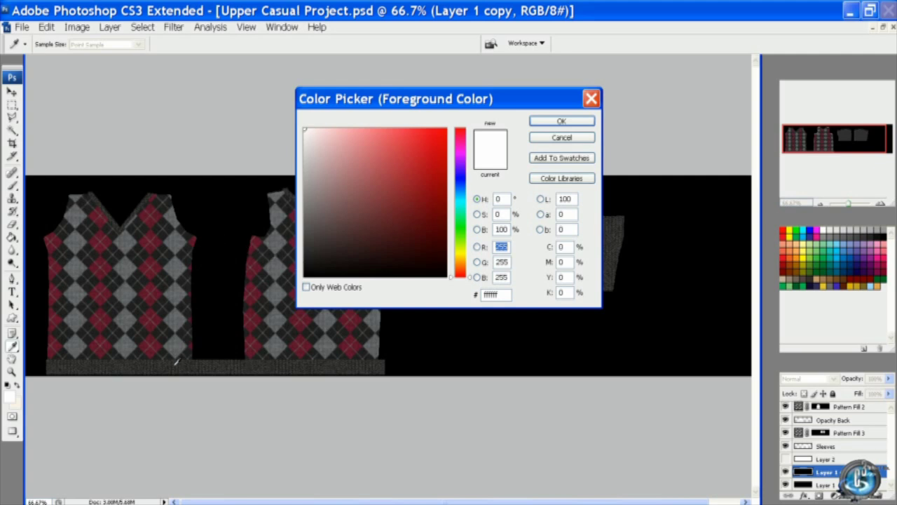
{"action": "left_click", "coordinate": [177, 362]}
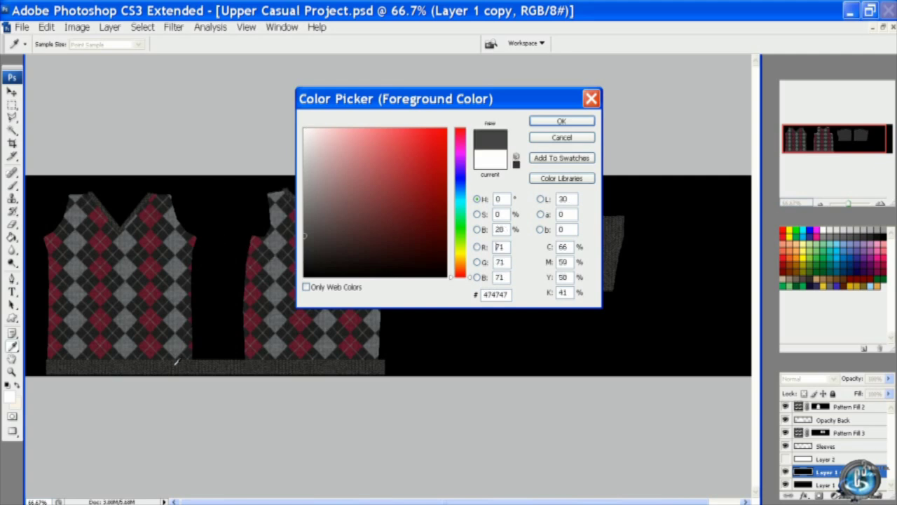
{"action": "left_click", "coordinate": [547, 120]}
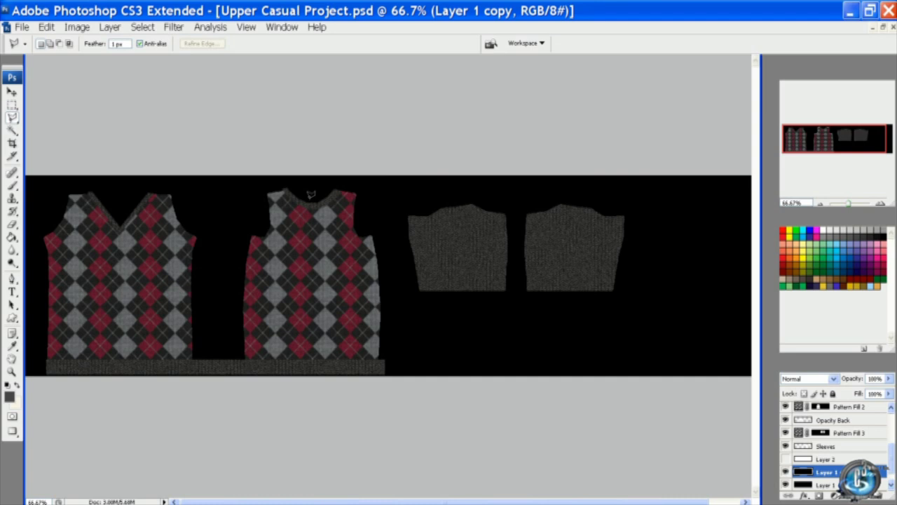
{"action": "left_click", "coordinate": [12, 238]}
{"action": "left_click", "coordinate": [197, 285]}
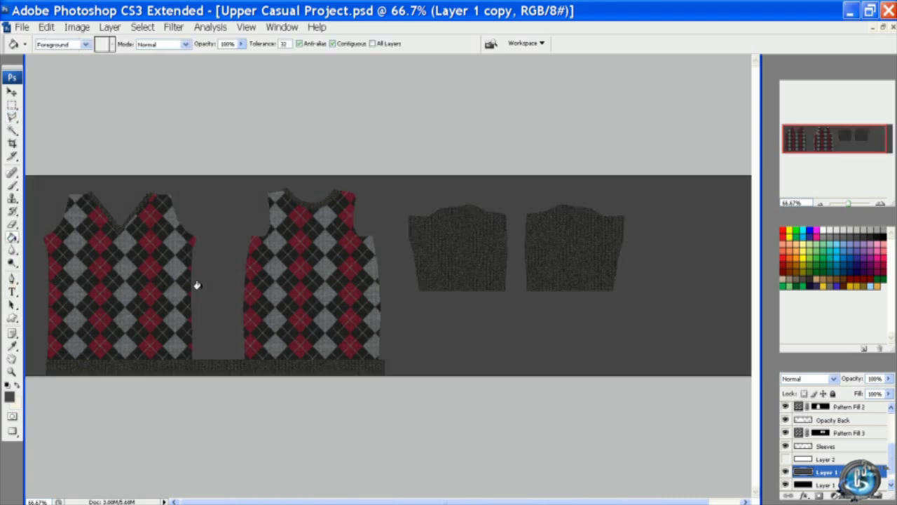
{"action": "left_click", "coordinate": [21, 27]}
- Save the sweater texture as a maximum-quality JPEG named Upper Diffuse
{"action": "left_click", "coordinate": [97, 202]}
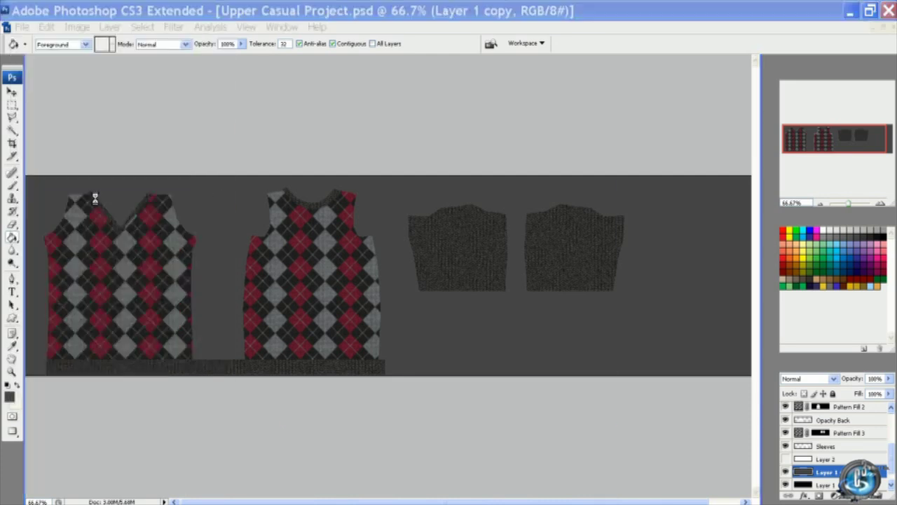
{"action": "left_click", "coordinate": [540, 283]}
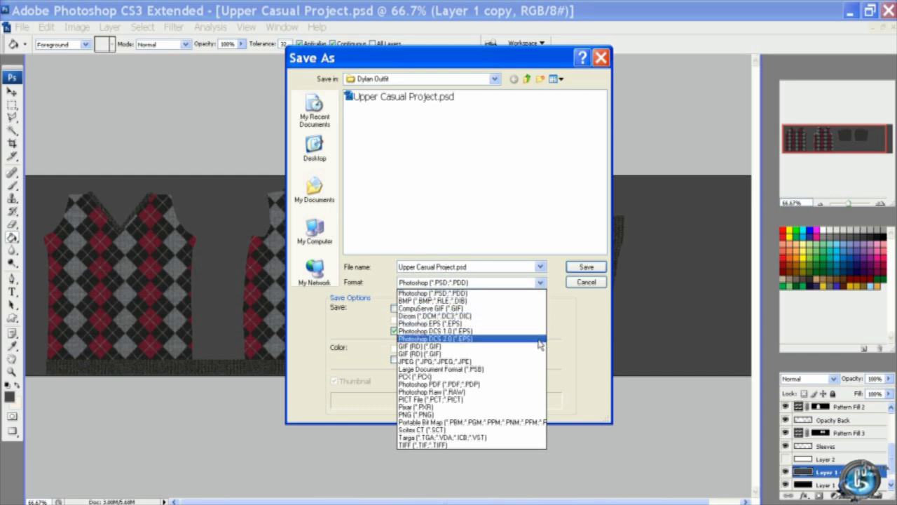
{"action": "left_click", "coordinate": [534, 361]}
{"action": "left_click", "coordinate": [485, 267]}
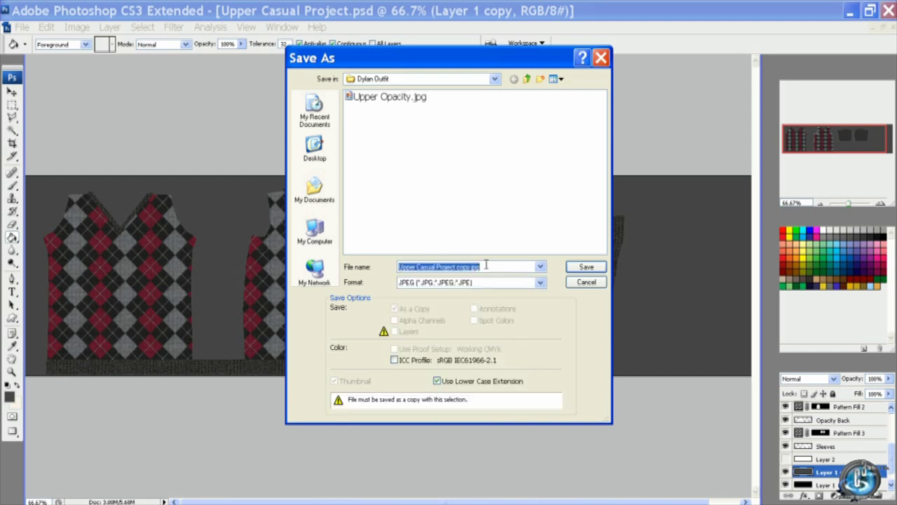
{"action": "type", "text": "U"}
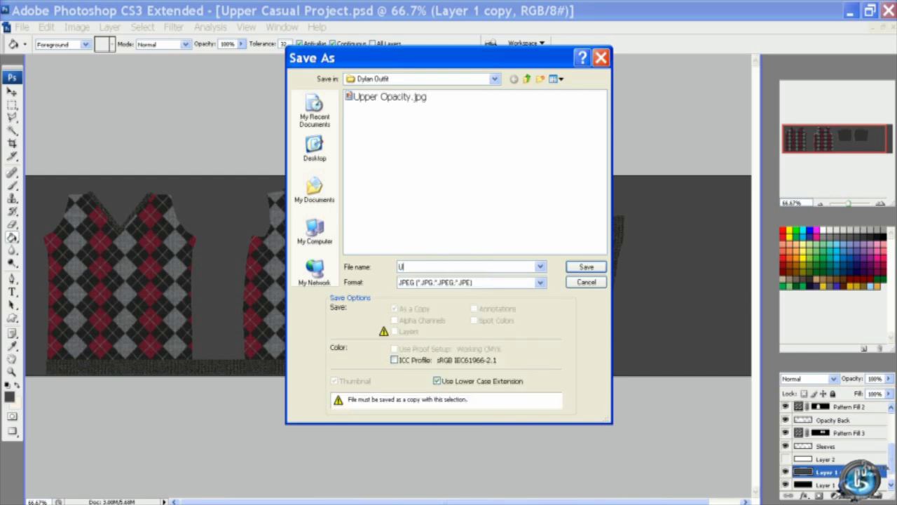
{"action": "type", "text": "pper Diffuse"}
{"action": "left_click", "coordinate": [589, 267]}
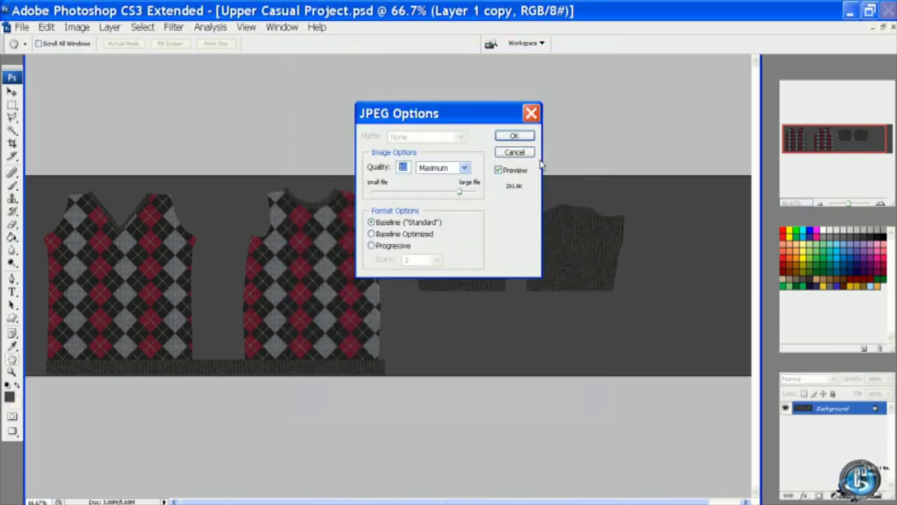
{"action": "left_click", "coordinate": [514, 135]}
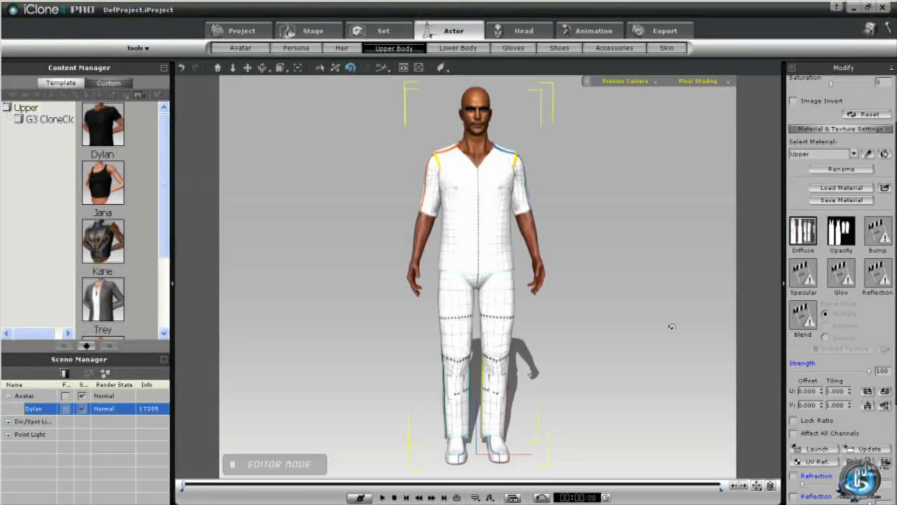
- Load Upper Diffuse.jpg into the shirt's Diffuse texture slot
{"action": "left_click", "coordinate": [848, 461]}
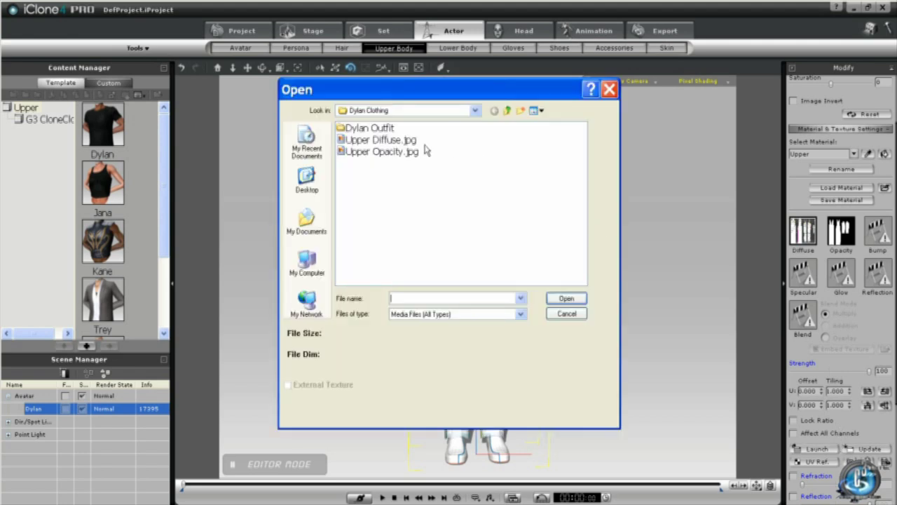
{"action": "left_click", "coordinate": [398, 140]}
{"action": "left_click", "coordinate": [561, 300]}
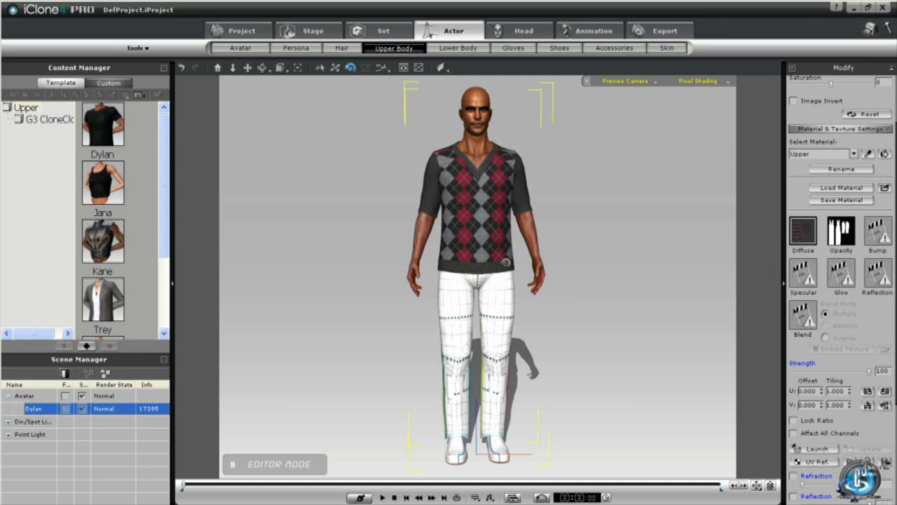
- Orbit the camera around the character to inspect the argyle sweater from several angles
{"action": "mouse_move", "coordinate": [382, 253]}
{"action": "left_mouse_down"}
{"action": "mouse_move", "coordinate": [582, 264]}
{"action": "mouse_move", "coordinate": [377, 255]}
{"action": "left_mouse_up"}
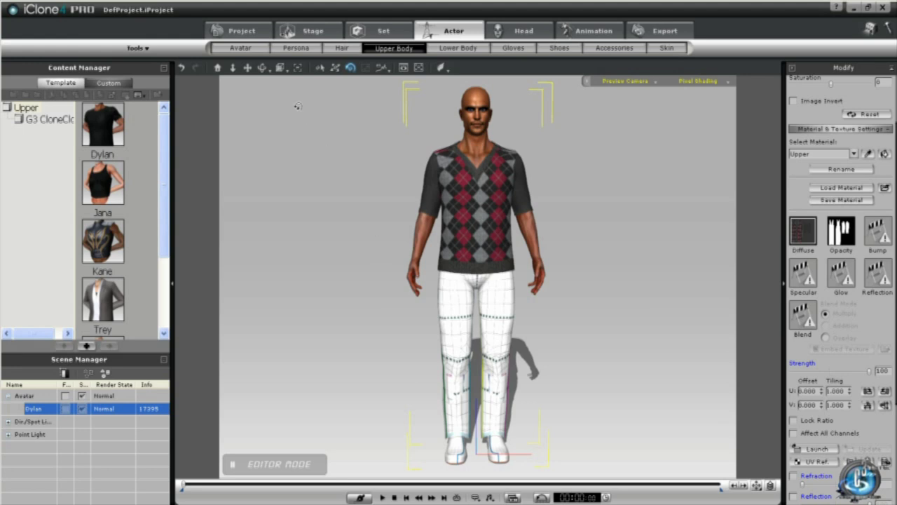
{"action": "left_click", "coordinate": [262, 68]}
{"action": "left_click_drag", "start_coordinate": [302, 118], "coordinate": [369, 85]}
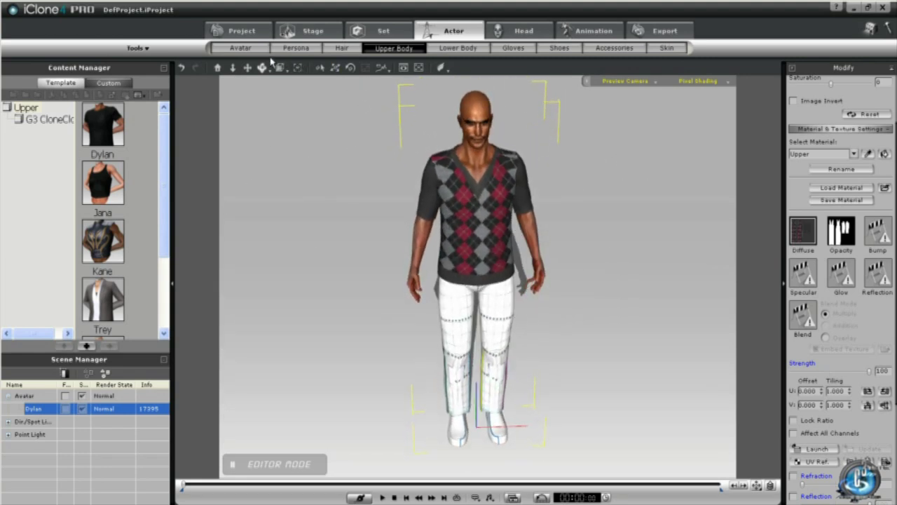
{"action": "left_click_drag", "start_coordinate": [274, 210], "coordinate": [265, 132]}
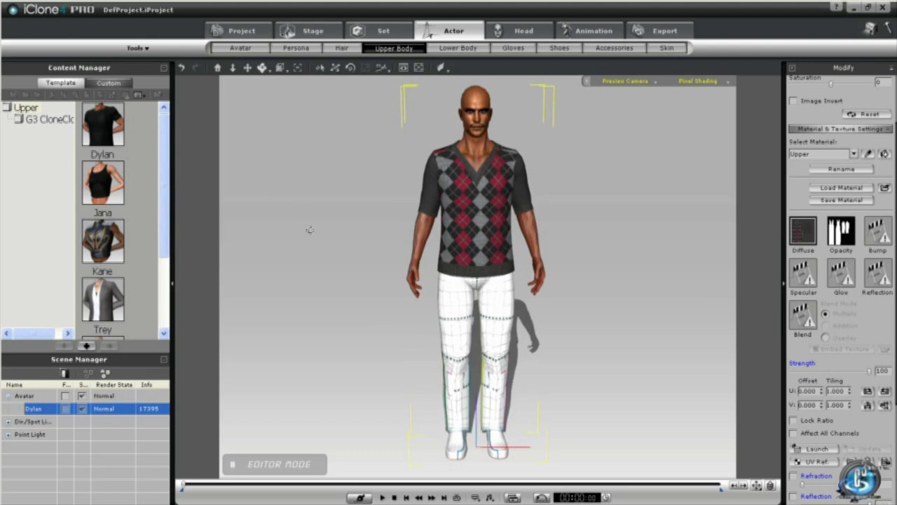
{"action": "left_click_drag", "start_coordinate": [310, 229], "coordinate": [322, 249]}
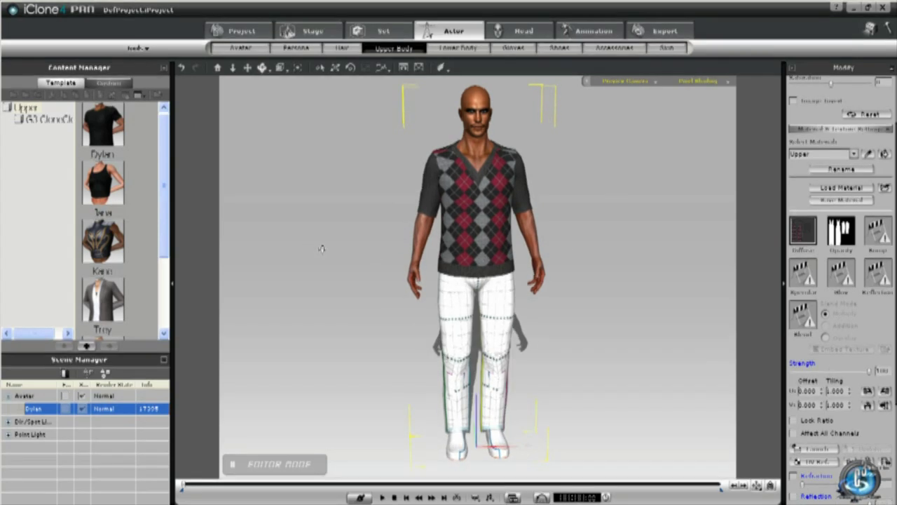